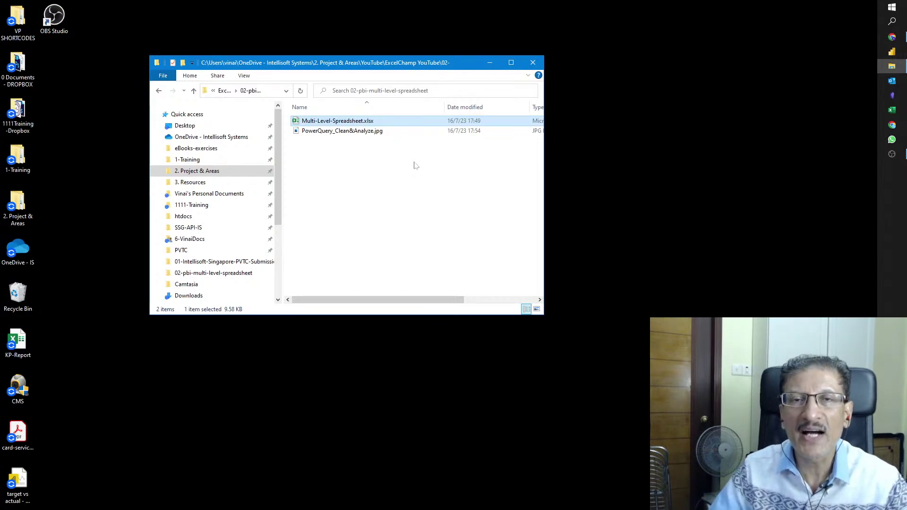
Step: Open the workbook Multi-Level-Spreadsheet.xlsx from the 02-pbi-multi-level-spreadsheet folder in Excel
{"action": "double_click", "coordinate": [345, 122]}
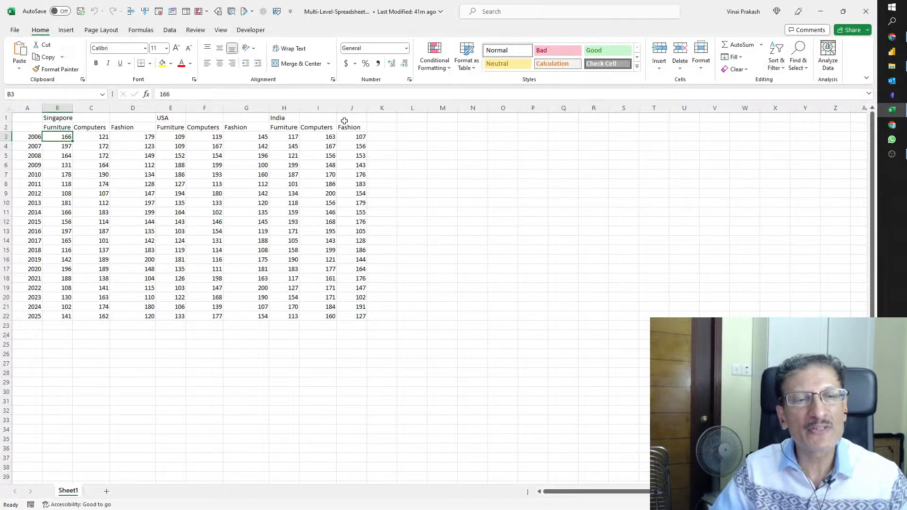
{"action": "scroll", "coordinate": [304, 224], "scroll_direction": "up", "scroll_amount": 4}
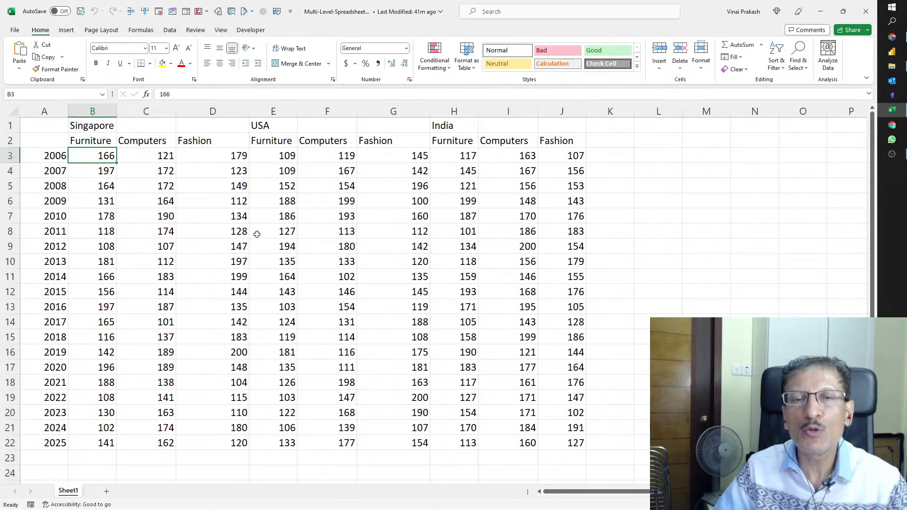
Step: Examine the year column, the country and category header rows with their blank cells, and the sales values in Sheet1
{"action": "left_click_drag", "start_coordinate": [55, 158], "coordinate": [36, 365]}
{"action": "left_click", "coordinate": [88, 215]}
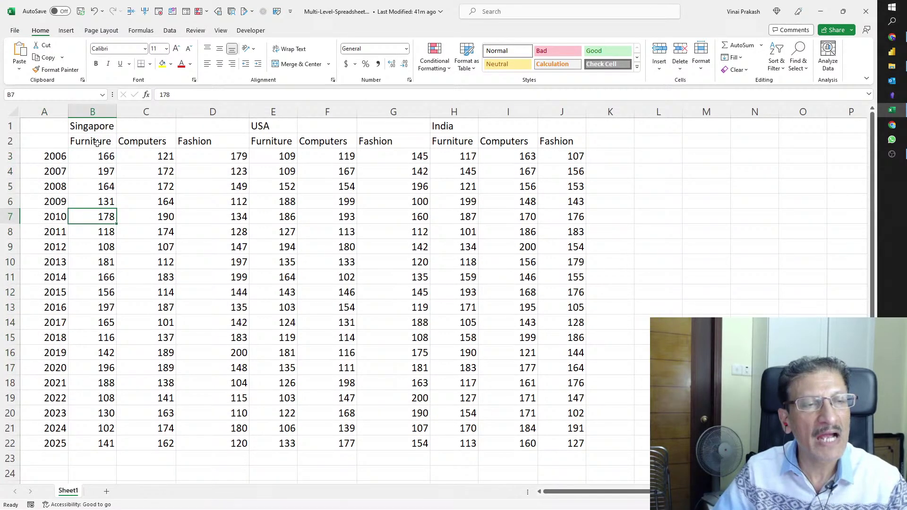
{"action": "left_click_drag", "start_coordinate": [101, 130], "coordinate": [478, 128]}
{"action": "left_click_drag", "start_coordinate": [99, 142], "coordinate": [186, 142]}
{"action": "left_click_drag", "start_coordinate": [102, 158], "coordinate": [224, 244]}
{"action": "left_click", "coordinate": [213, 276]}
{"action": "left_click", "coordinate": [326, 292]}
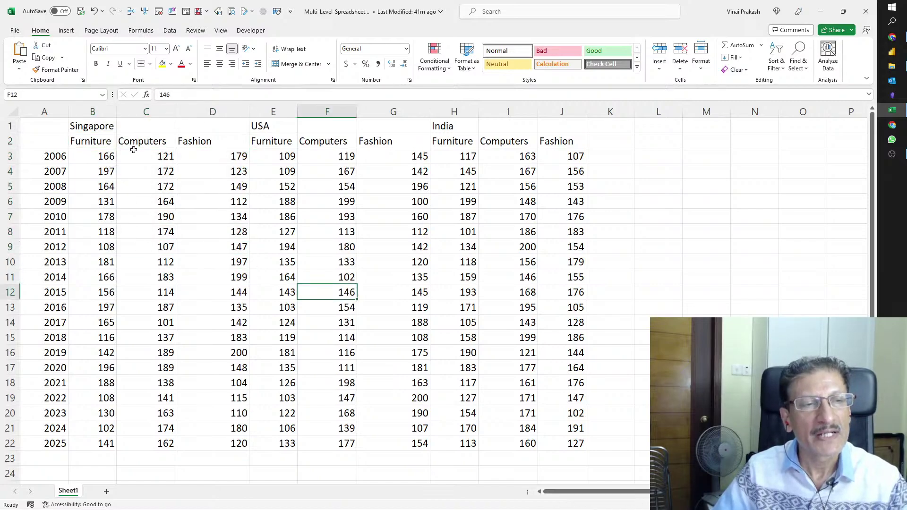
{"action": "left_click", "coordinate": [145, 128]}
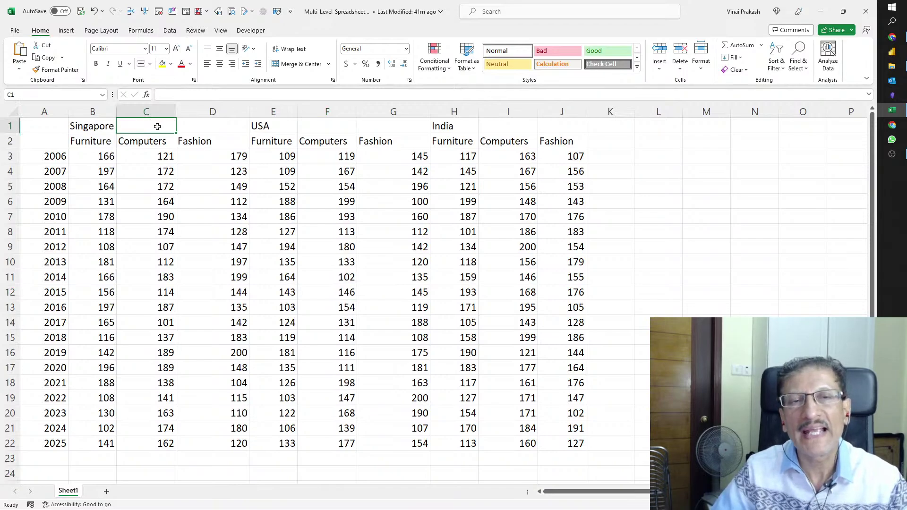
{"action": "left_click", "coordinate": [198, 127]}
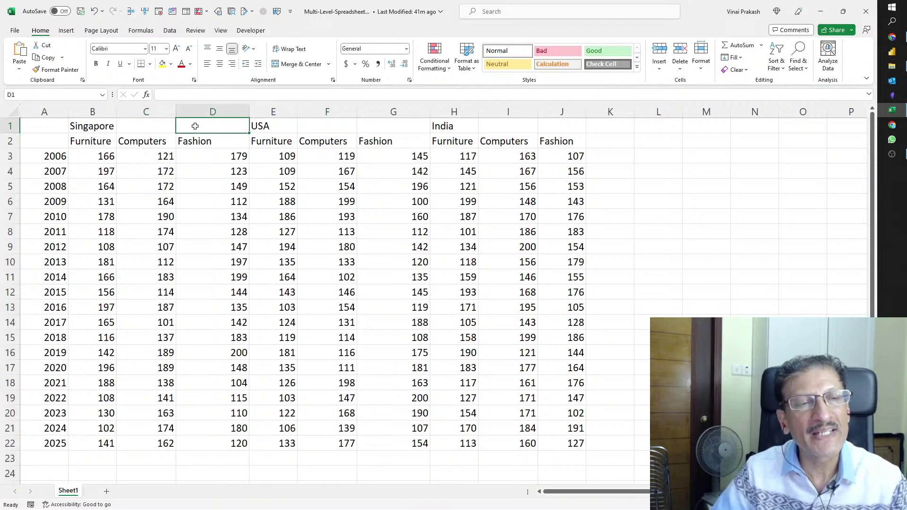
{"action": "left_click", "coordinate": [33, 142]}
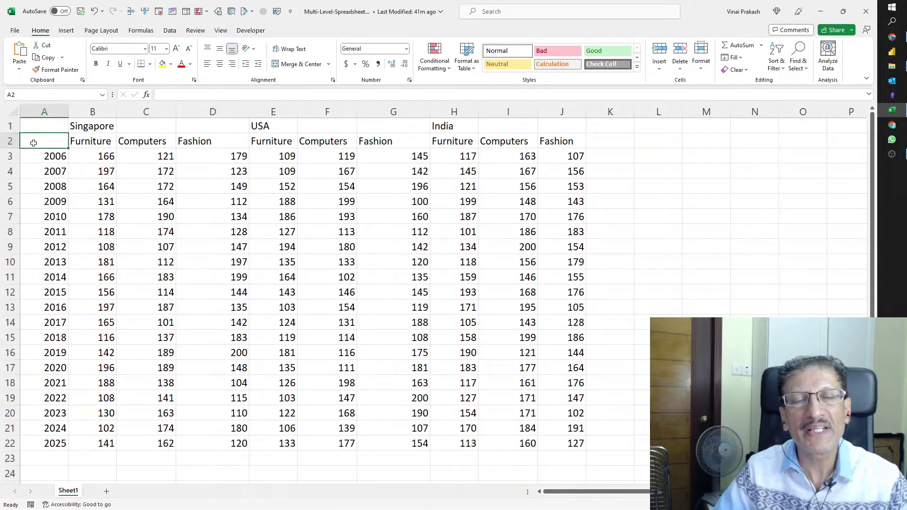
{"action": "left_click", "coordinate": [153, 204]}
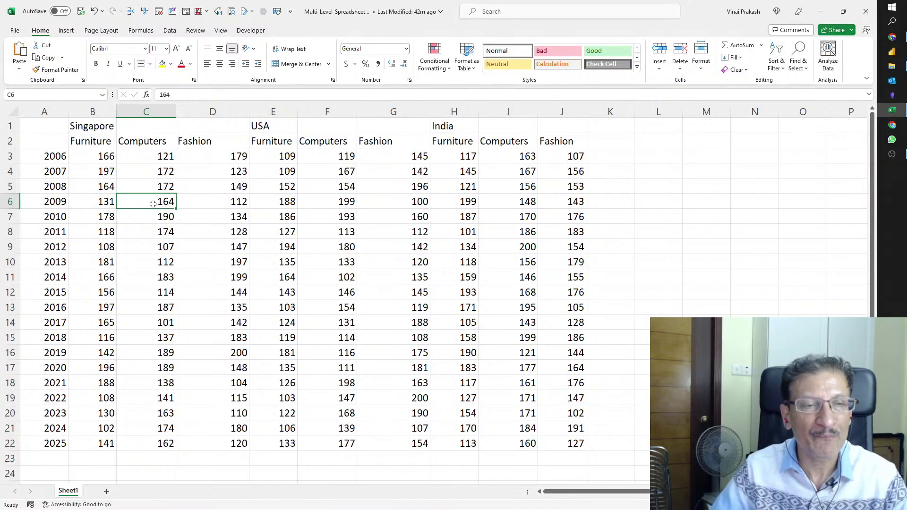
Step: Load the range A1:J22 into Power Query Editor as a table without headers
{"action": "left_click", "coordinate": [279, 220]}
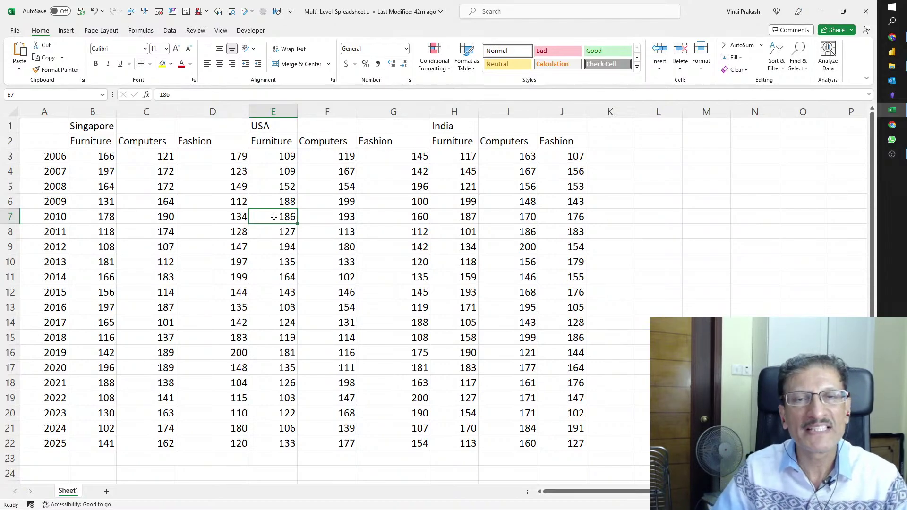
{"action": "left_click", "coordinate": [170, 32]}
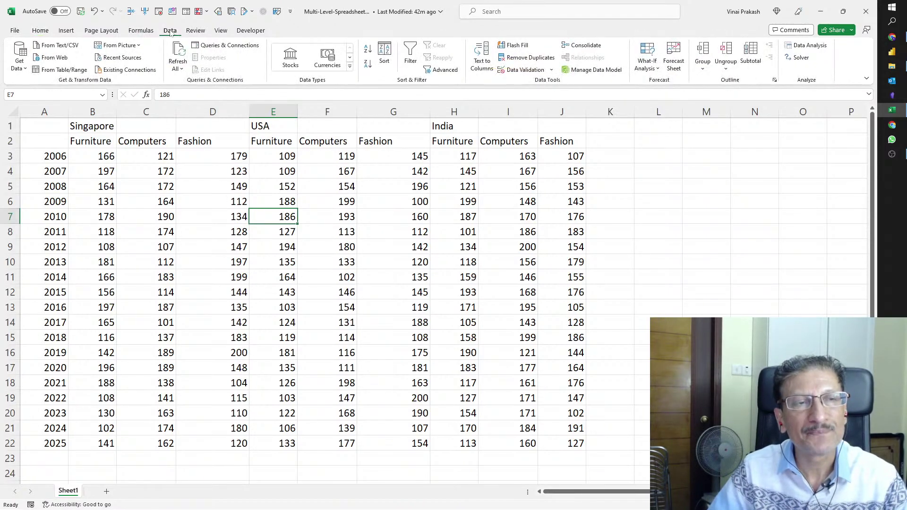
{"action": "left_click", "coordinate": [68, 72]}
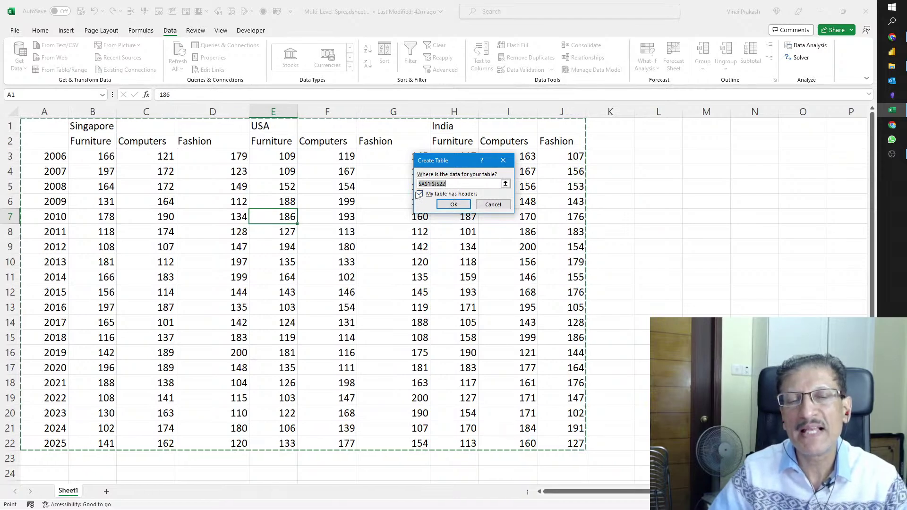
{"action": "left_click", "coordinate": [419, 195]}
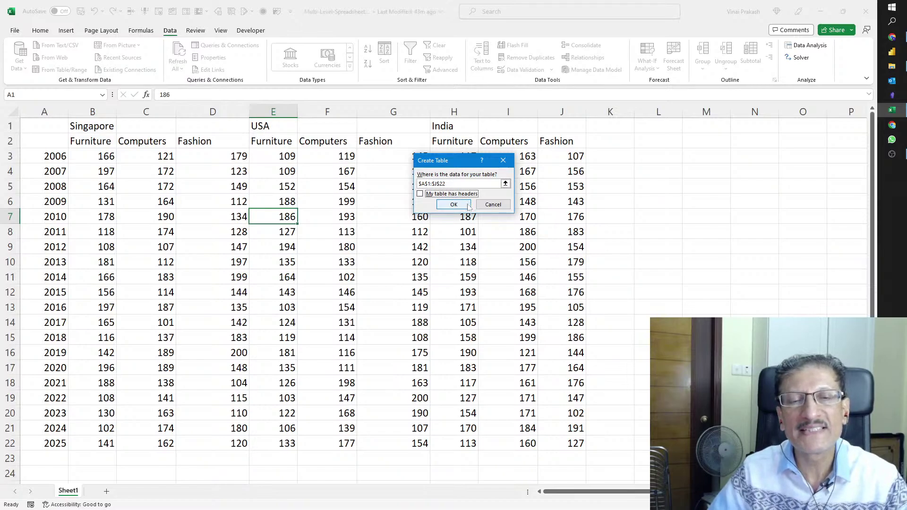
{"action": "left_click", "coordinate": [454, 205]}
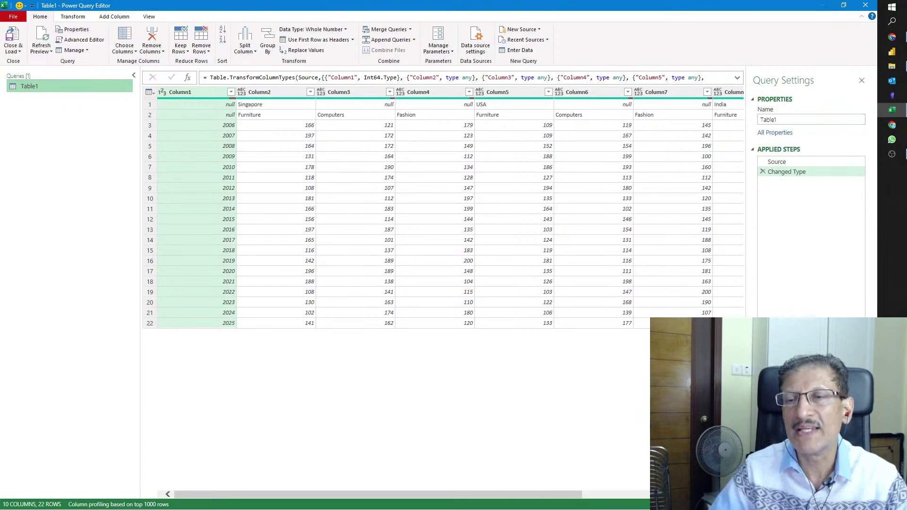
Step: Rename the query as CountrySalesData
{"action": "left_click", "coordinate": [777, 119]}
{"action": "left_click_drag", "start_coordinate": [776, 119], "coordinate": [759, 120]}
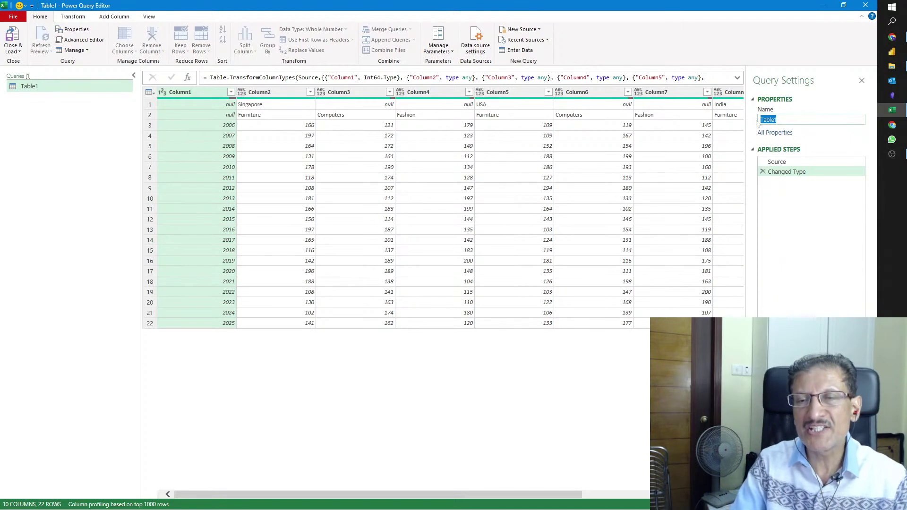
{"action": "type", "text": "Country"}
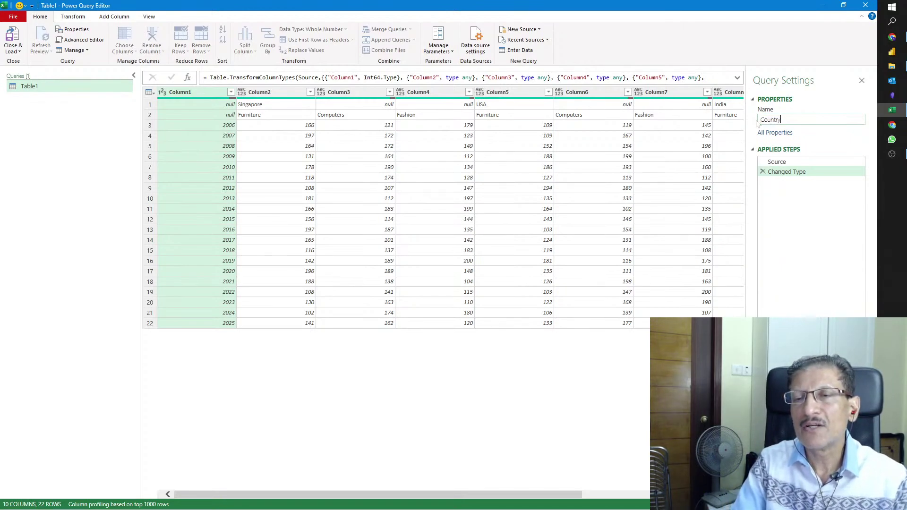
{"action": "type", "text": "SalesData"}
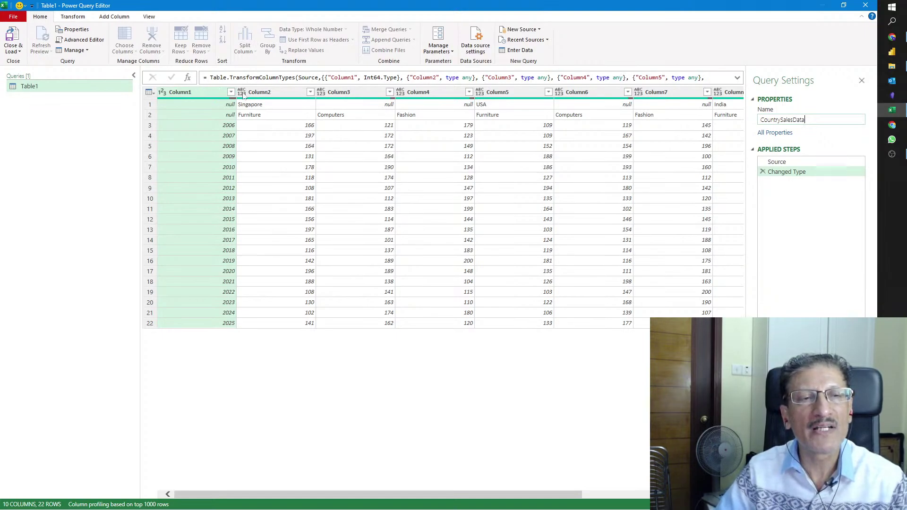
{"action": "key", "text": "Return"}
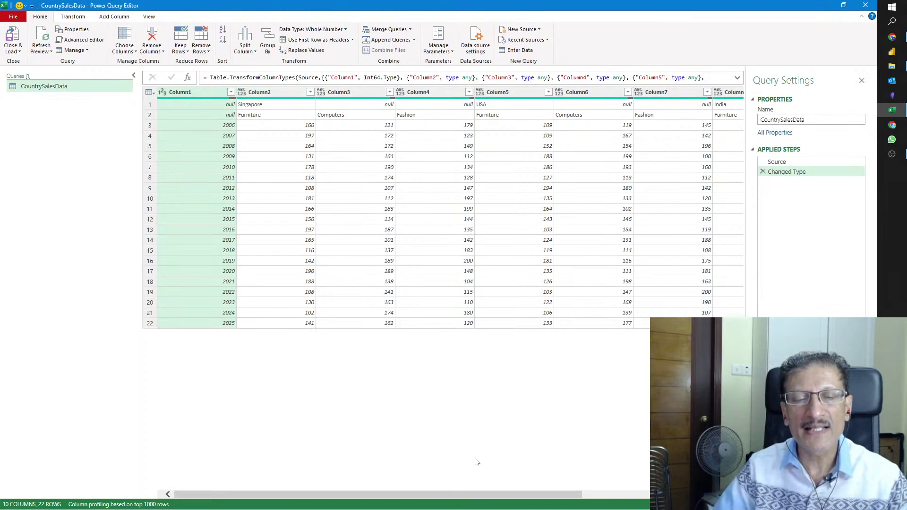
Step: Transpose the whole table so that rows become columns and columns become rows
{"action": "left_click_drag", "start_coordinate": [466, 498], "coordinate": [620, 506]}
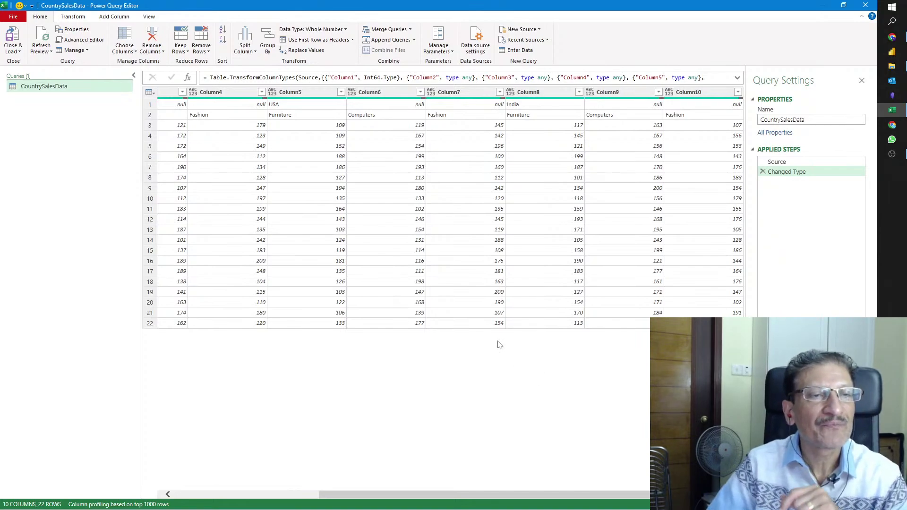
{"action": "left_click", "coordinate": [214, 162]}
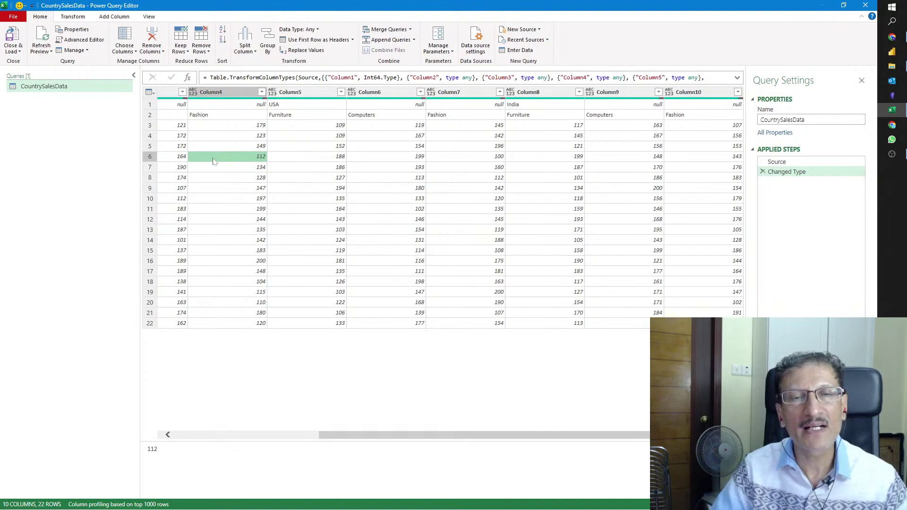
{"action": "key", "text": "ctrl+a"}
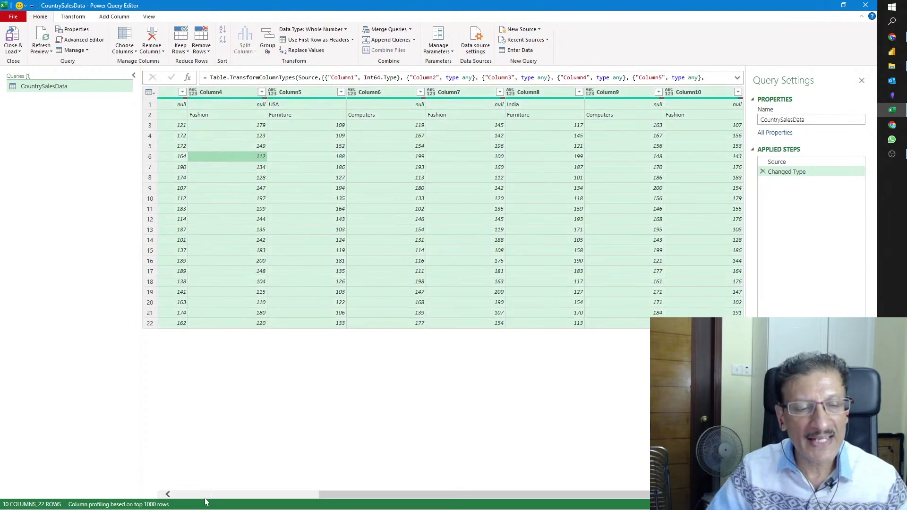
{"action": "left_click", "coordinate": [175, 495]}
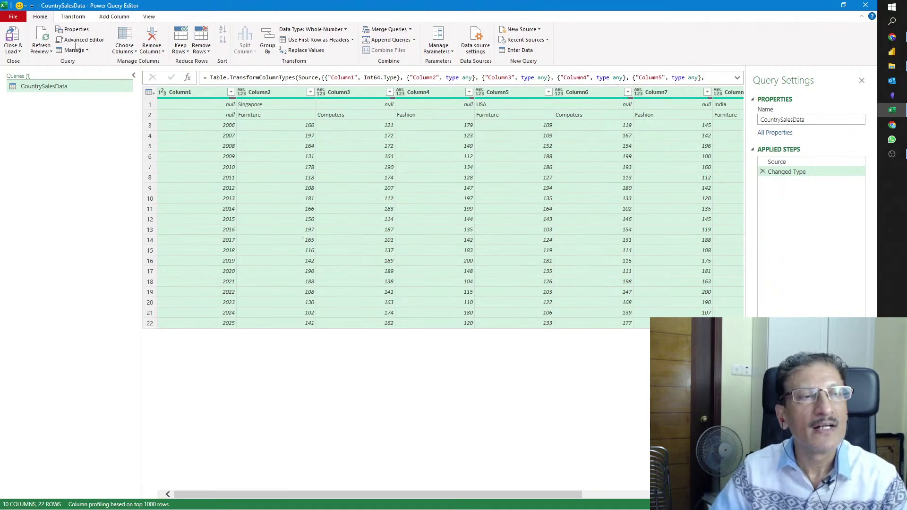
{"action": "left_click", "coordinate": [71, 17]}
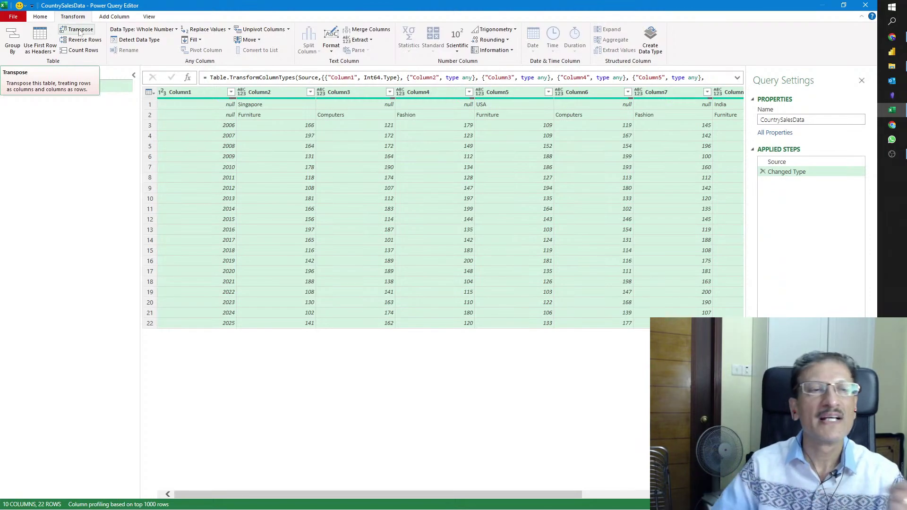
{"action": "left_click", "coordinate": [79, 31]}
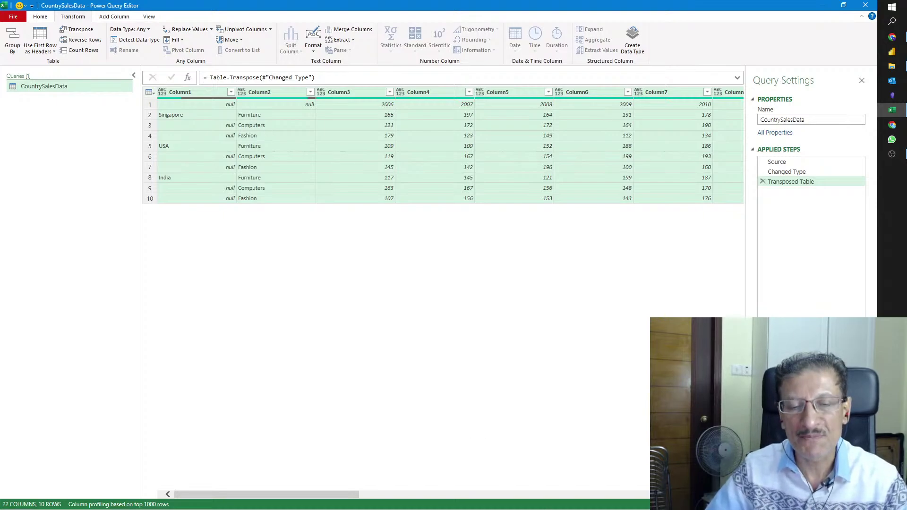
Step: Promote the first row of the transposed table, which holds the years, to column headers
{"action": "left_click_drag", "start_coordinate": [342, 495], "coordinate": [710, 494]}
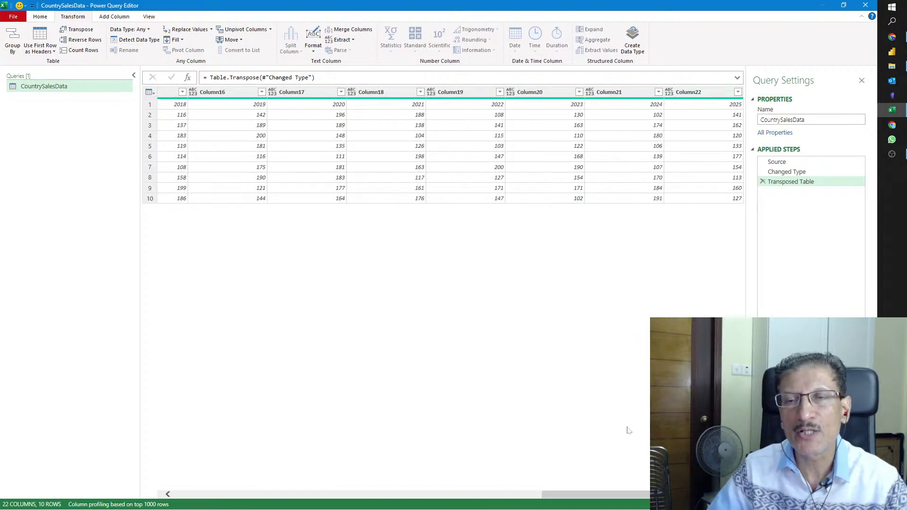
{"action": "left_click_drag", "start_coordinate": [636, 494], "coordinate": [193, 496]}
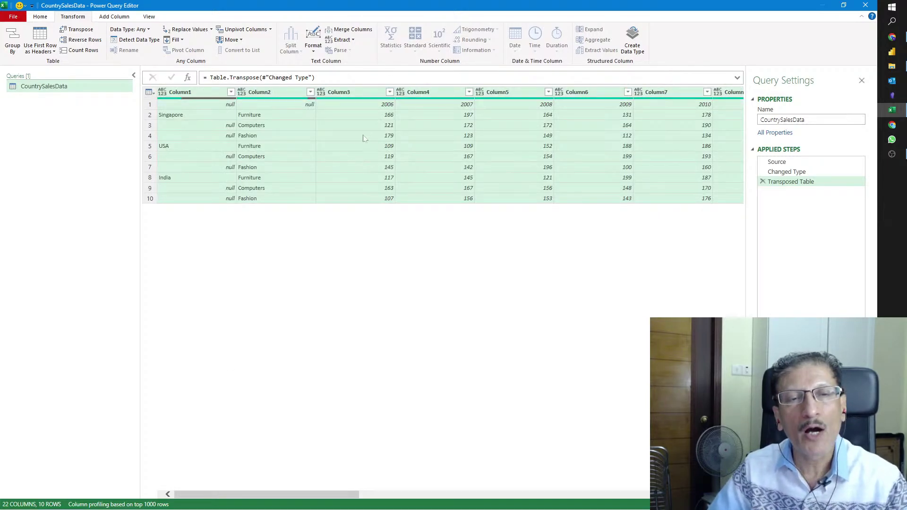
{"action": "left_click", "coordinate": [213, 106]}
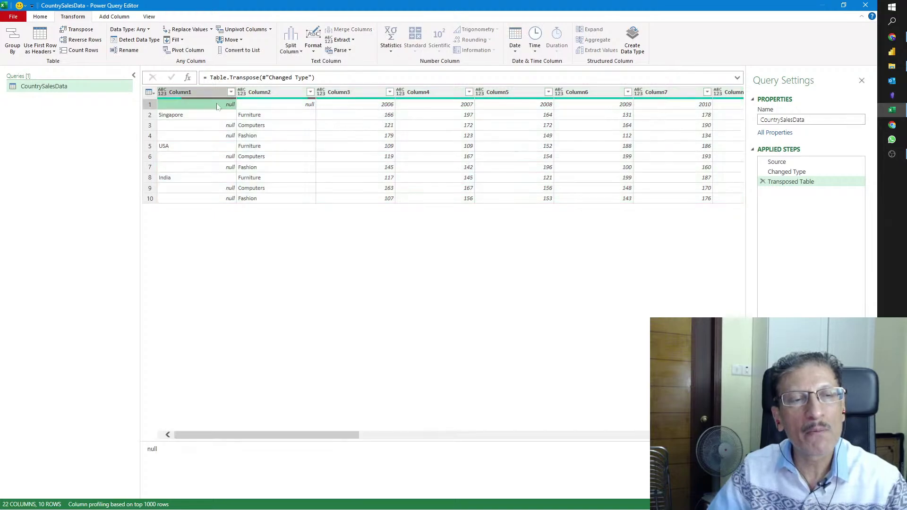
{"action": "left_click", "coordinate": [266, 107]}
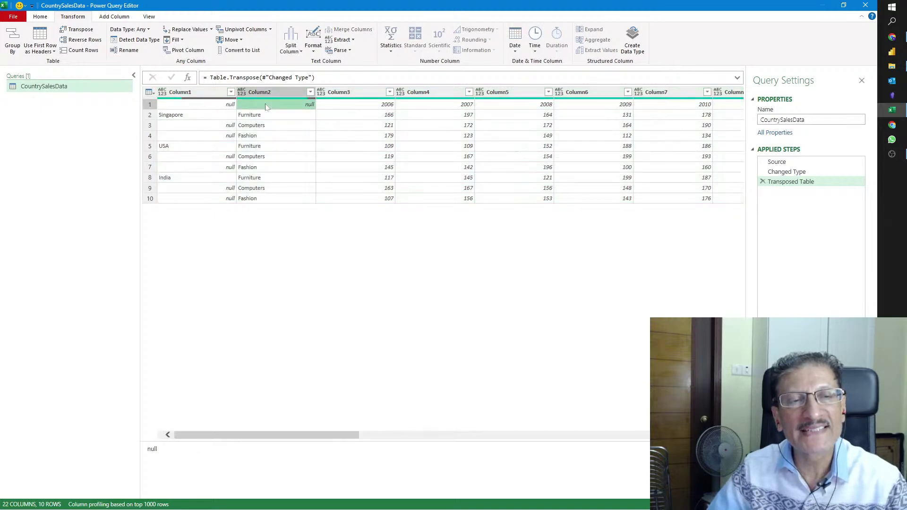
{"action": "left_click", "coordinate": [353, 107]}
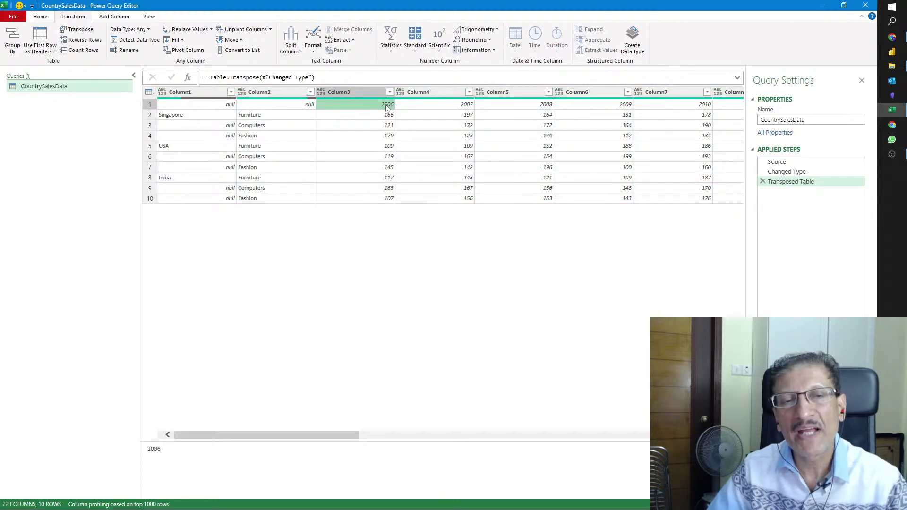
{"action": "left_click", "coordinate": [422, 109]}
{"action": "left_click", "coordinate": [505, 108]}
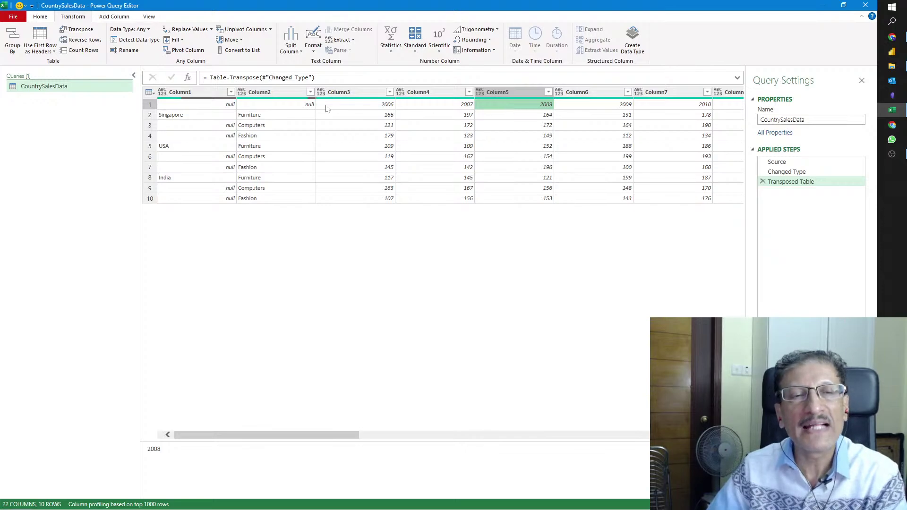
{"action": "left_click", "coordinate": [40, 17]}
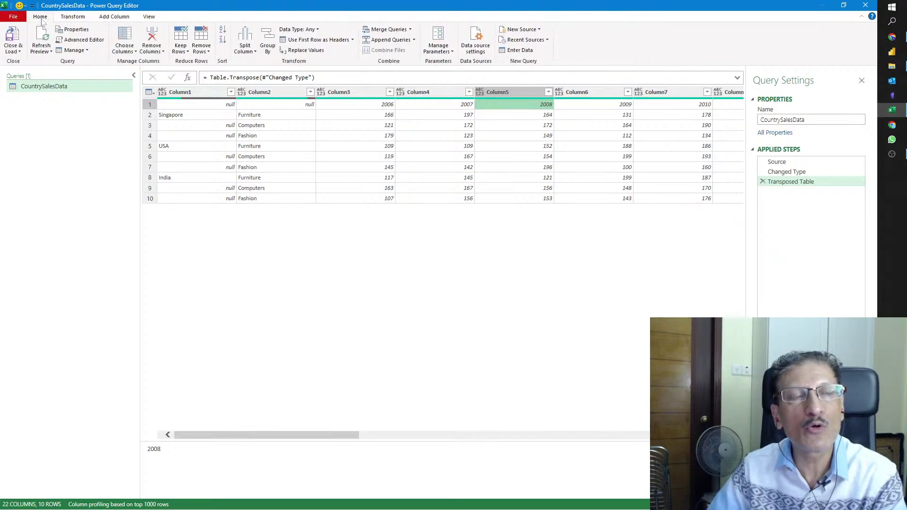
{"action": "left_click", "coordinate": [315, 40]}
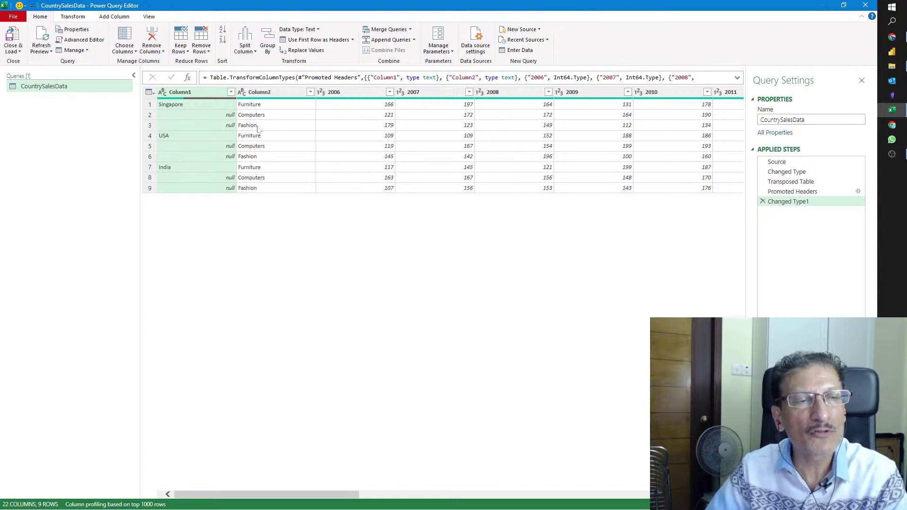
Step: Rename Column2, which holds the product types, as Category
{"action": "left_click", "coordinate": [259, 94]}
{"action": "double_click", "coordinate": [260, 94]}
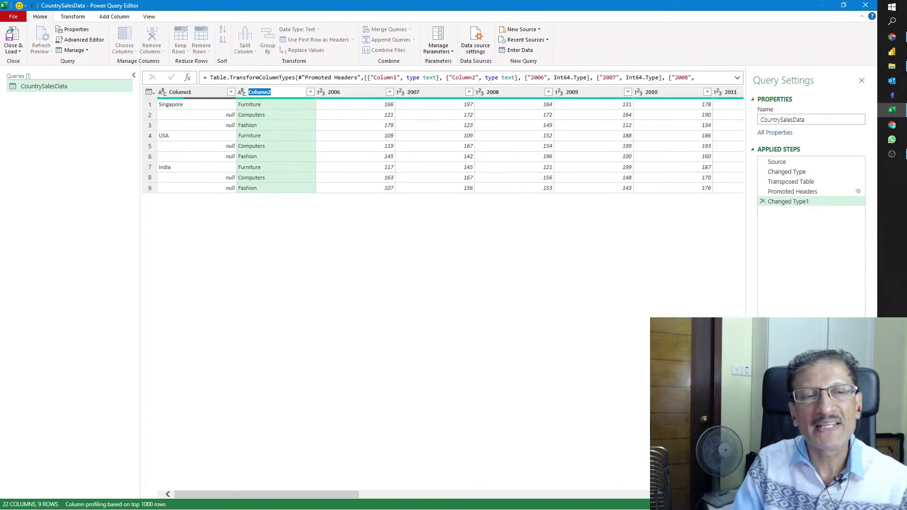
{"action": "type", "text": "Category"}
{"action": "key", "text": "Return"}
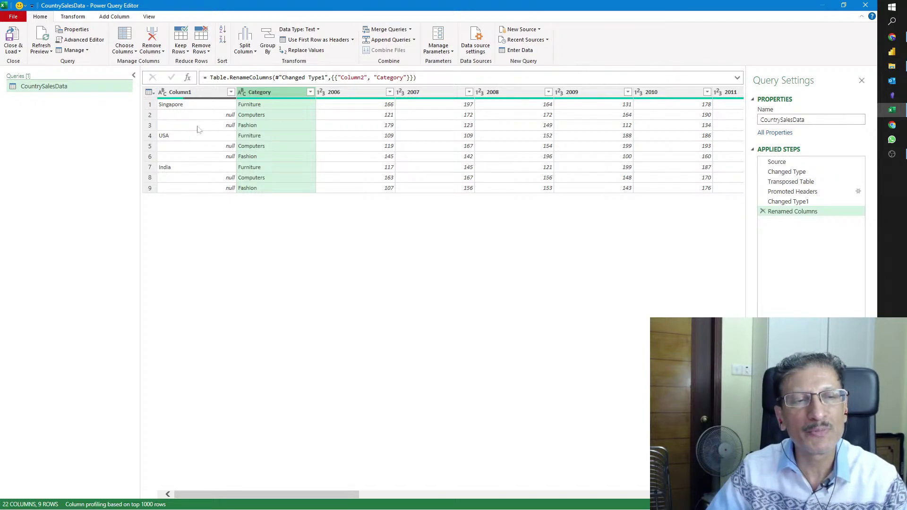
Step: Fill the country names in Column1 down into the null cells beneath them
{"action": "left_click", "coordinate": [188, 148]}
{"action": "left_click", "coordinate": [187, 159]}
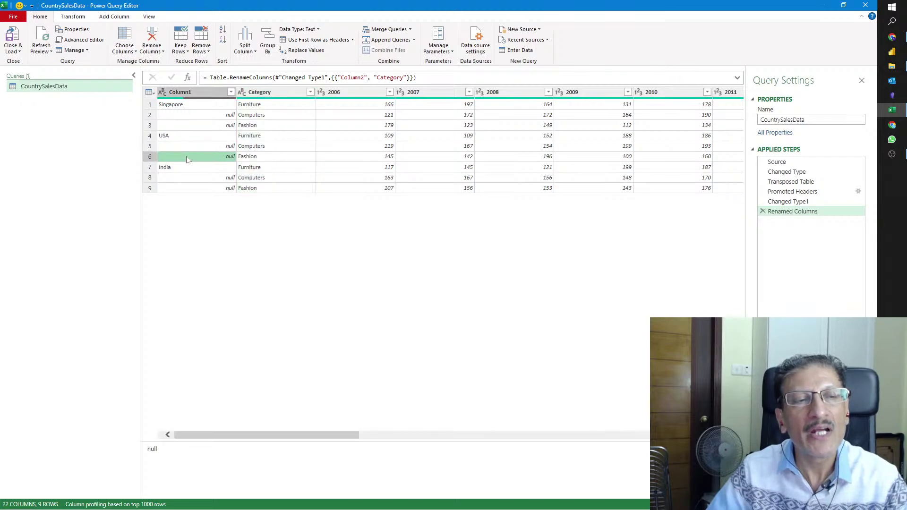
{"action": "left_click", "coordinate": [196, 118]}
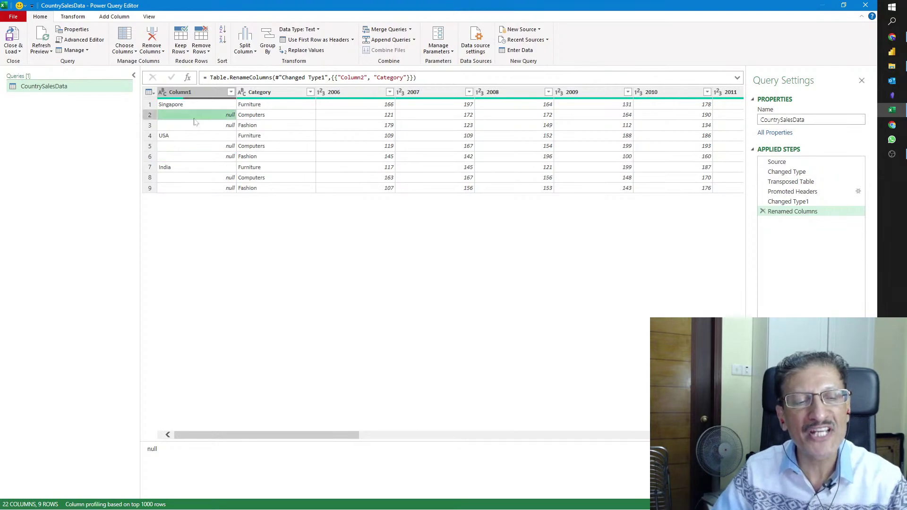
{"action": "left_click", "coordinate": [202, 96]}
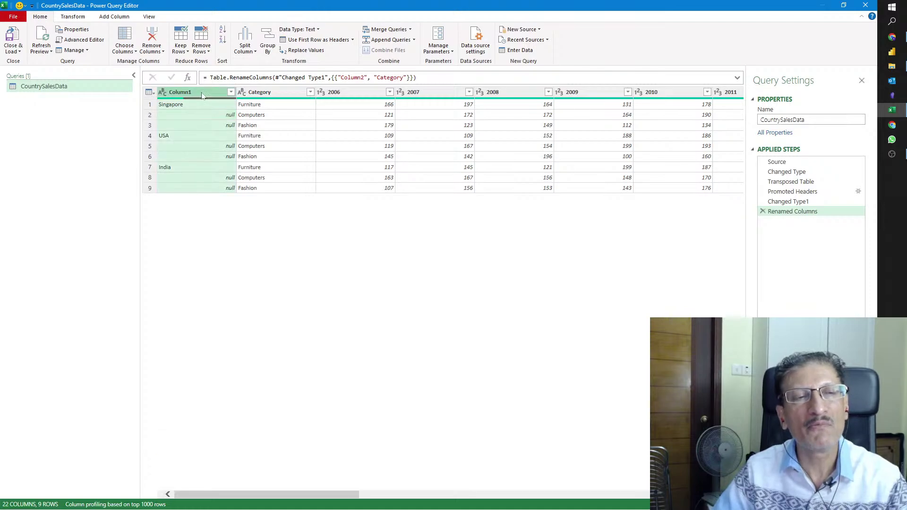
{"action": "right_click", "coordinate": [202, 96]}
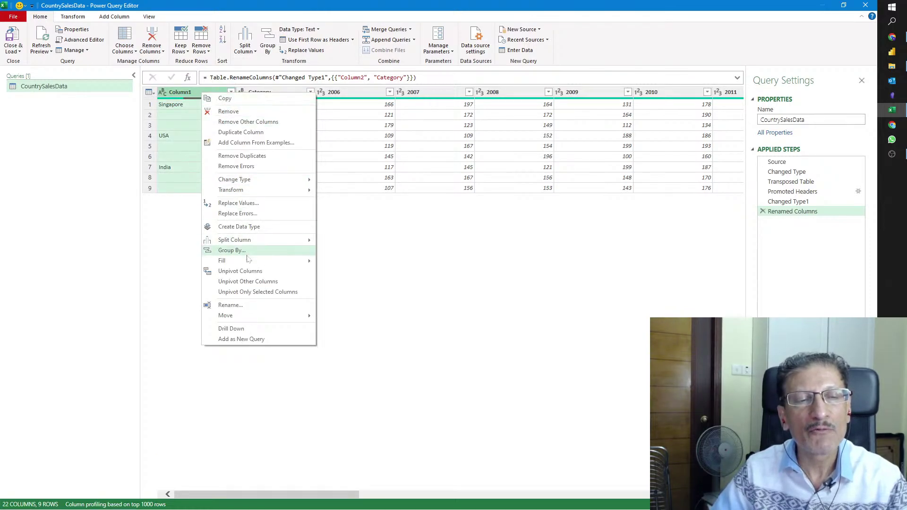
{"action": "mouse_move", "coordinate": [249, 263]}
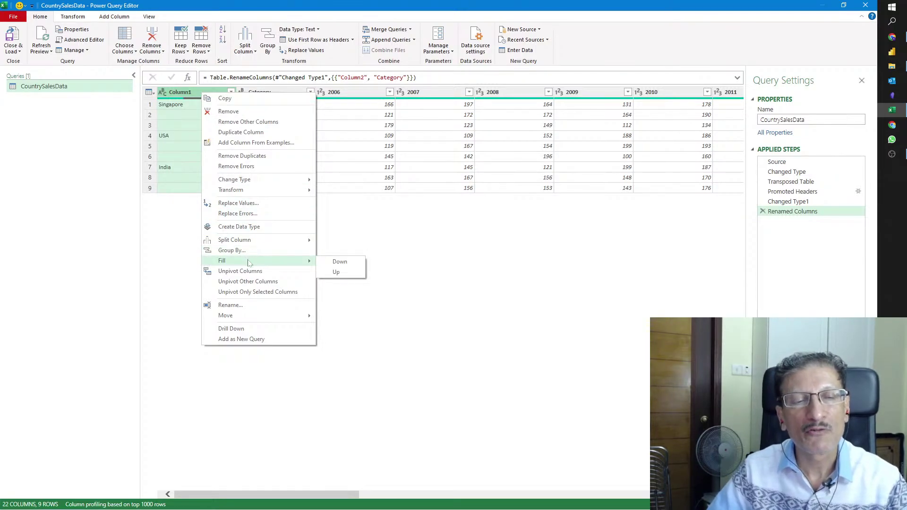
{"action": "left_click", "coordinate": [340, 262]}
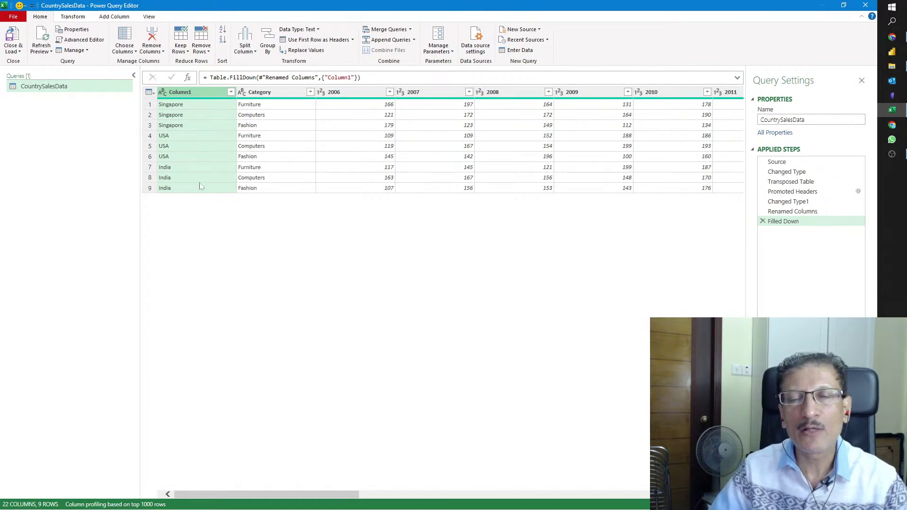
Step: Rename Column1, which holds the country names, as Country
{"action": "double_click", "coordinate": [187, 94]}
{"action": "type", "text": "Country"}
{"action": "key", "text": "Return"}
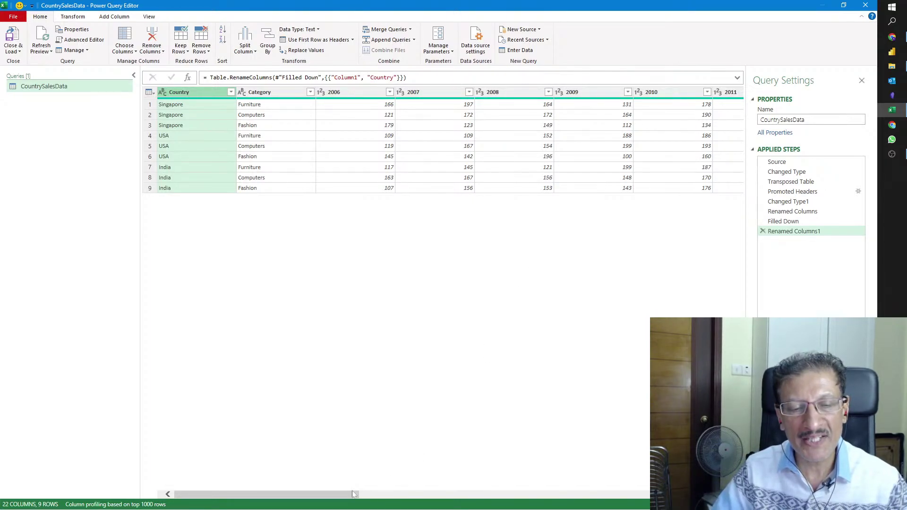
Step: Unpivot all columns other than Country and Category, turning the year columns into rows
{"action": "left_click_drag", "start_coordinate": [350, 495], "coordinate": [709, 496]}
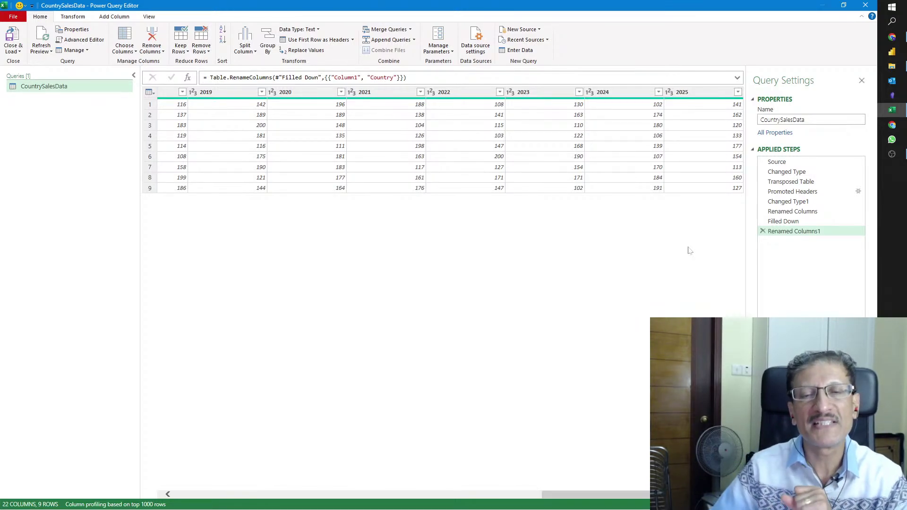
{"action": "left_click", "coordinate": [176, 497]}
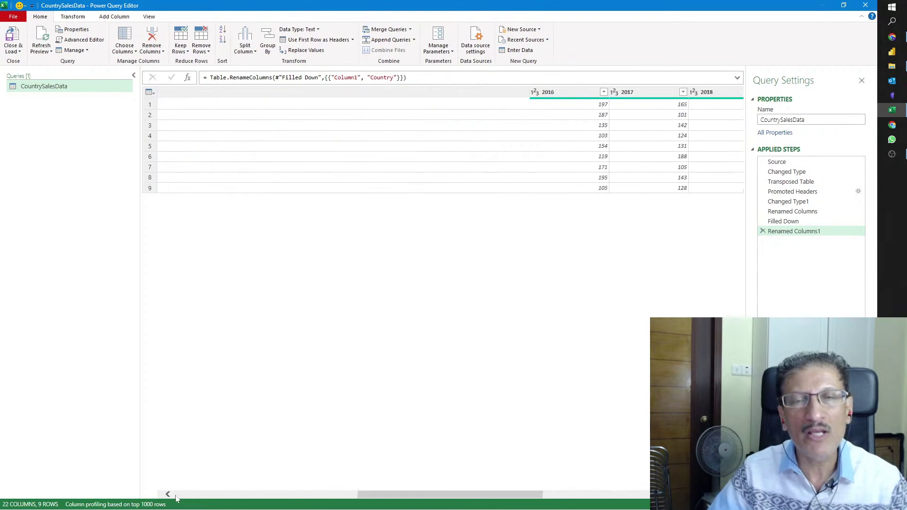
{"action": "left_click", "coordinate": [176, 496]}
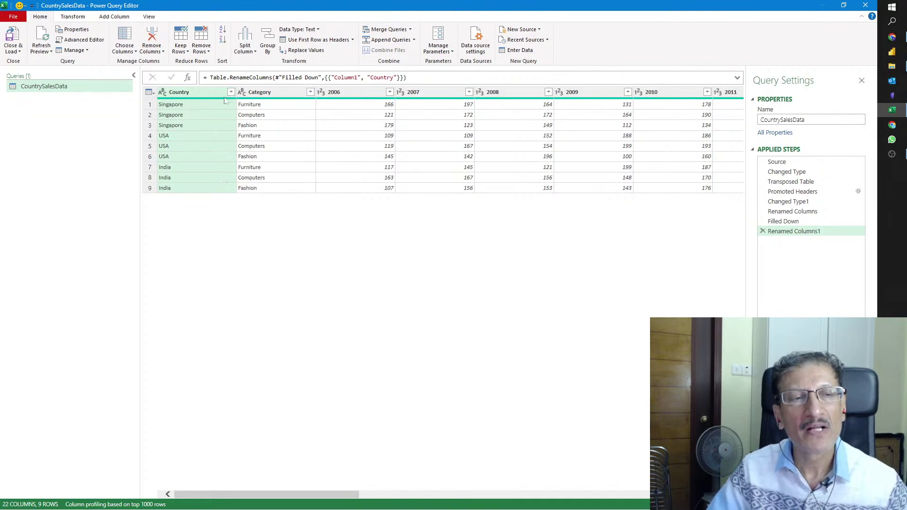
{"action": "left_click", "coordinate": [289, 95], "text": "ctrl"}
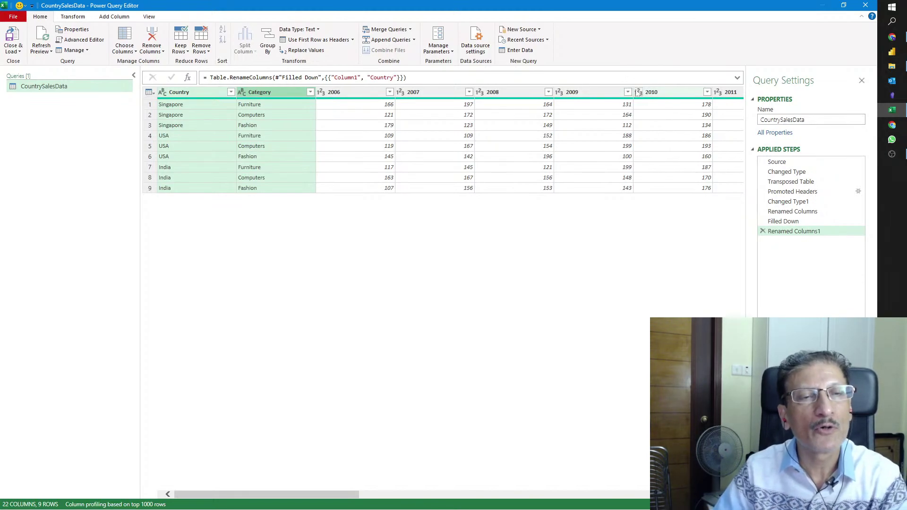
{"action": "right_click", "coordinate": [202, 94]}
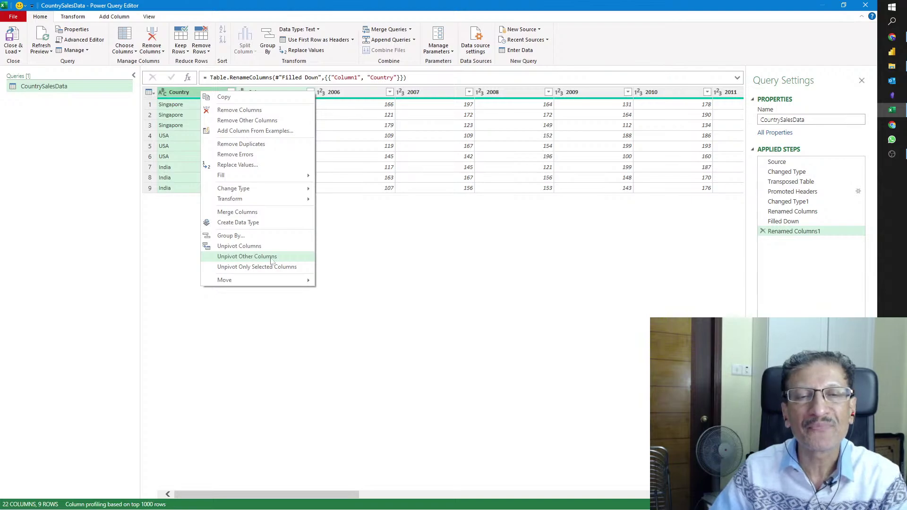
{"action": "left_click", "coordinate": [247, 257]}
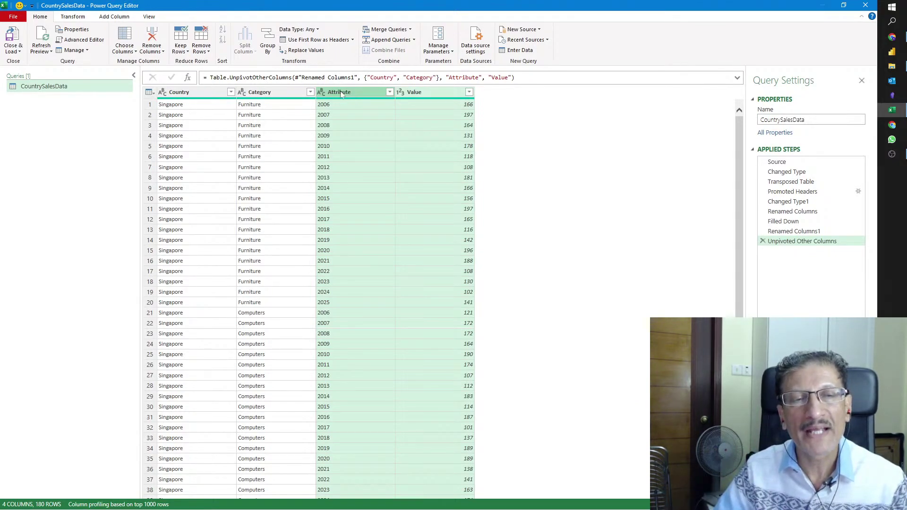
Step: Rename the unpivoted Attribute column as Year and the Value column as Sales
{"action": "double_click", "coordinate": [341, 92]}
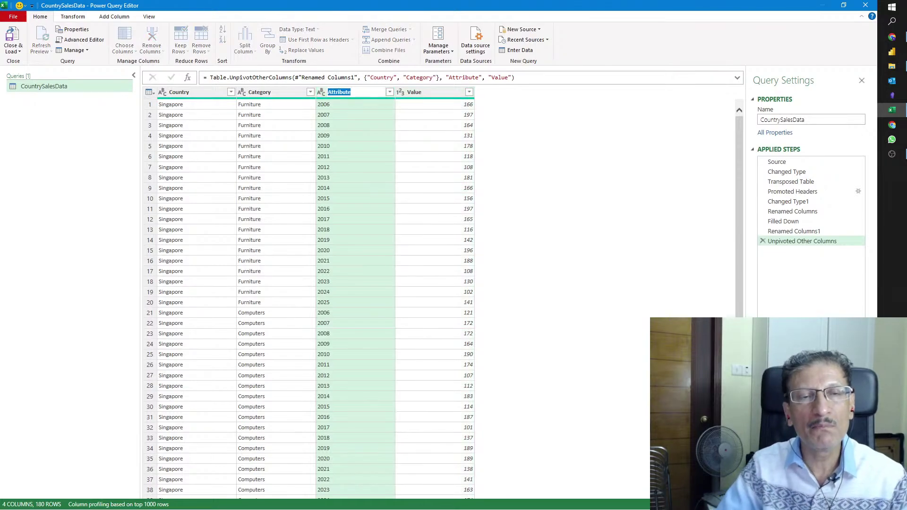
{"action": "type", "text": "Year"}
{"action": "key", "text": "Return"}
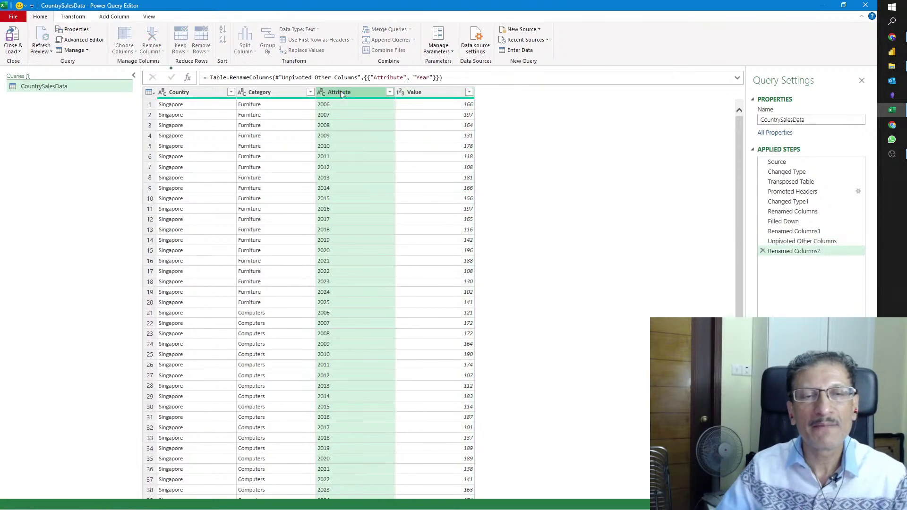
{"action": "double_click", "coordinate": [414, 93]}
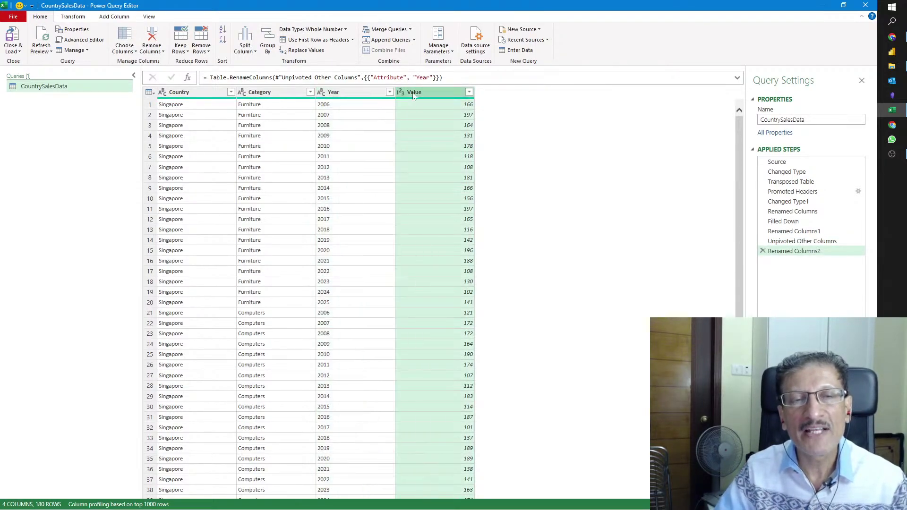
{"action": "type", "text": "Sale"}
{"action": "key", "text": "Return"}
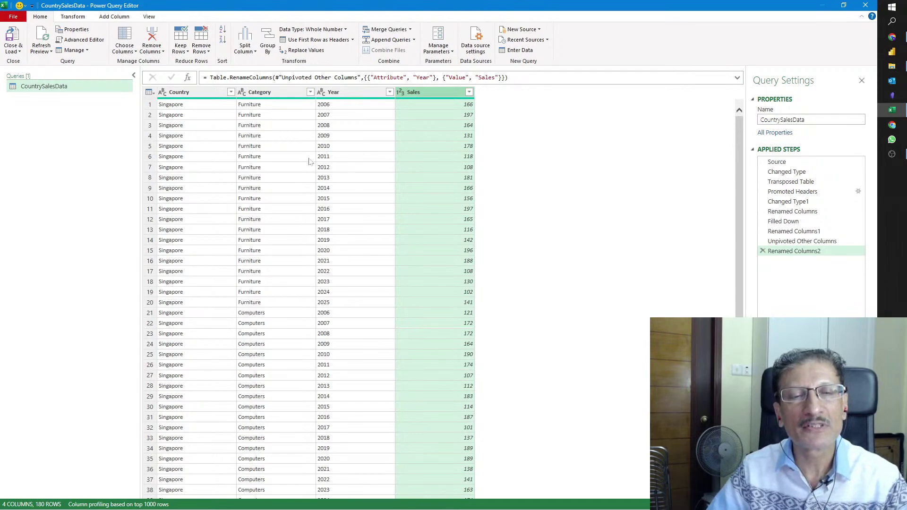
Step: Review the unpivoted rows and each applied query step in order, from Source through to the last column renaming
{"action": "scroll", "coordinate": [343, 197], "scroll_direction": "down", "scroll_amount": 20}
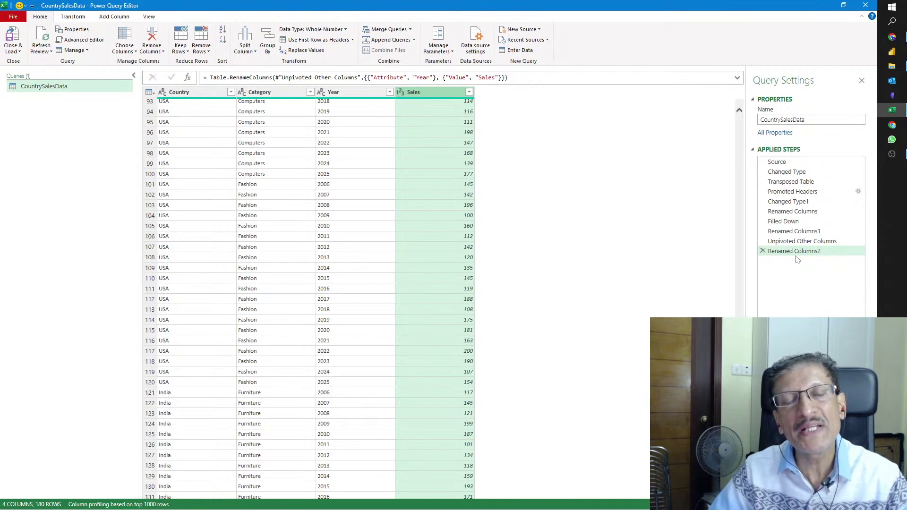
{"action": "left_click", "coordinate": [800, 242]}
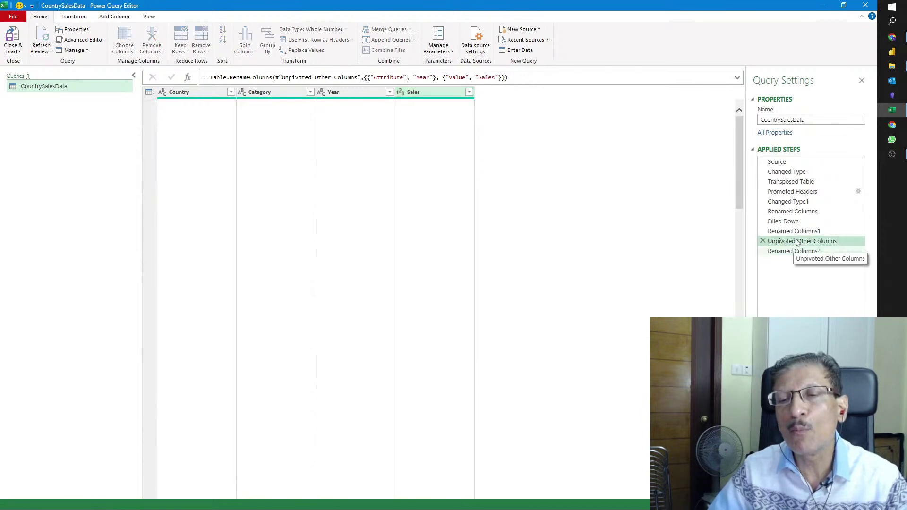
{"action": "left_click", "coordinate": [790, 163]}
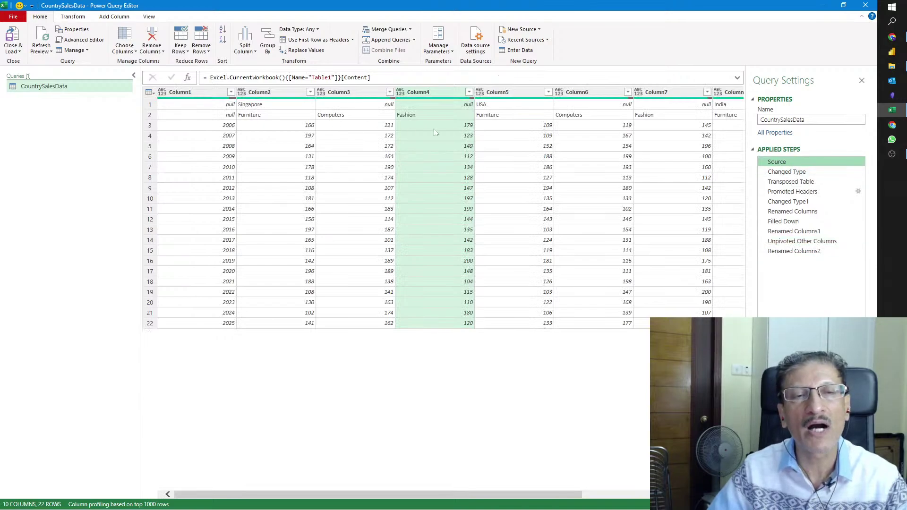
{"action": "left_click", "coordinate": [790, 173]}
{"action": "left_click", "coordinate": [788, 183]}
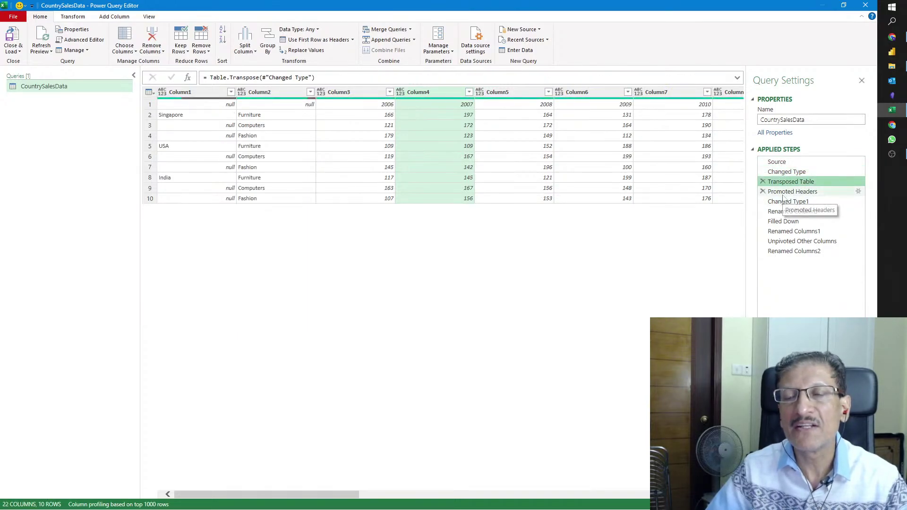
{"action": "left_click", "coordinate": [785, 192]}
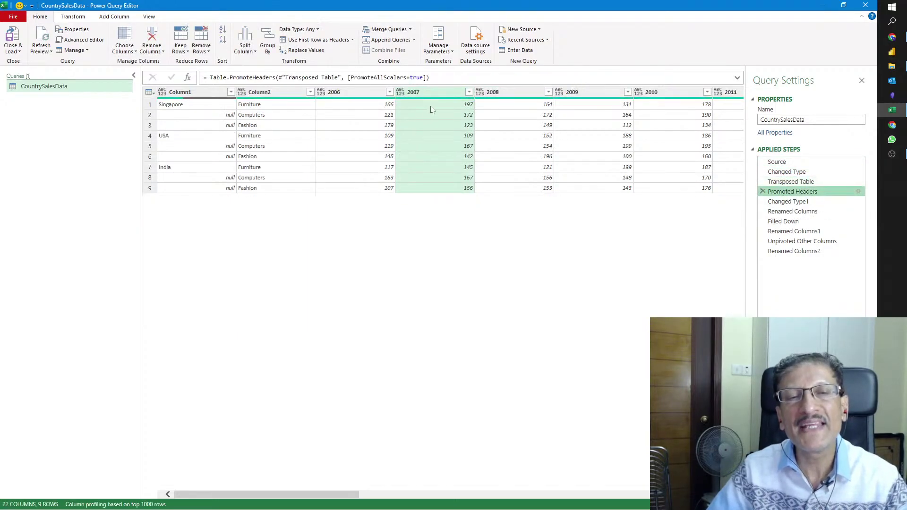
{"action": "left_click", "coordinate": [794, 203]}
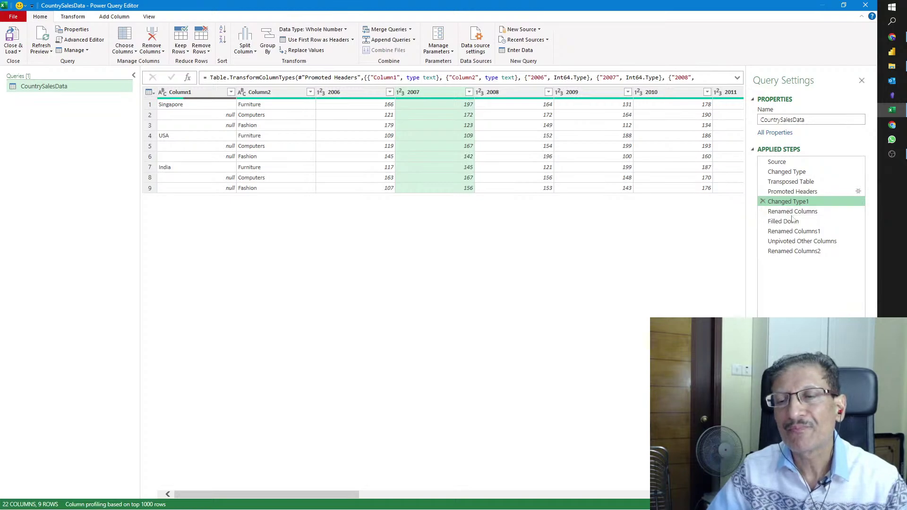
{"action": "left_click", "coordinate": [793, 212]}
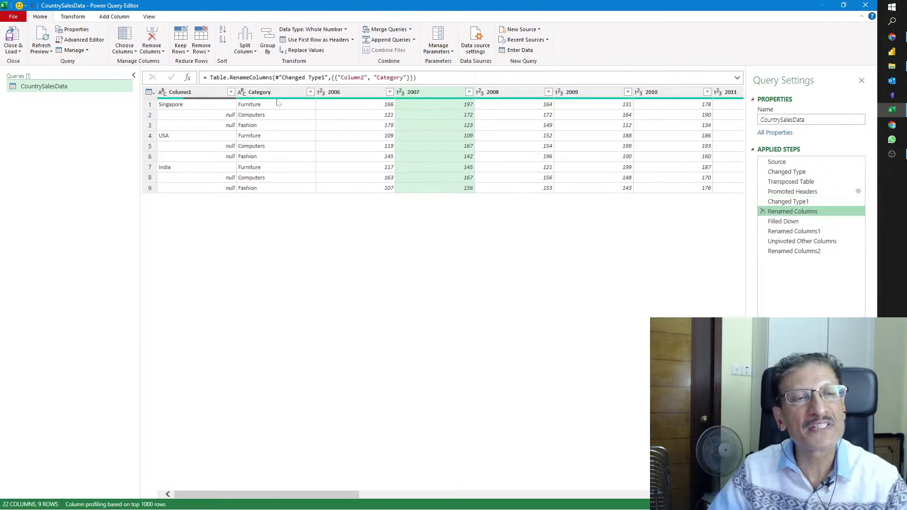
{"action": "left_click", "coordinate": [766, 221]}
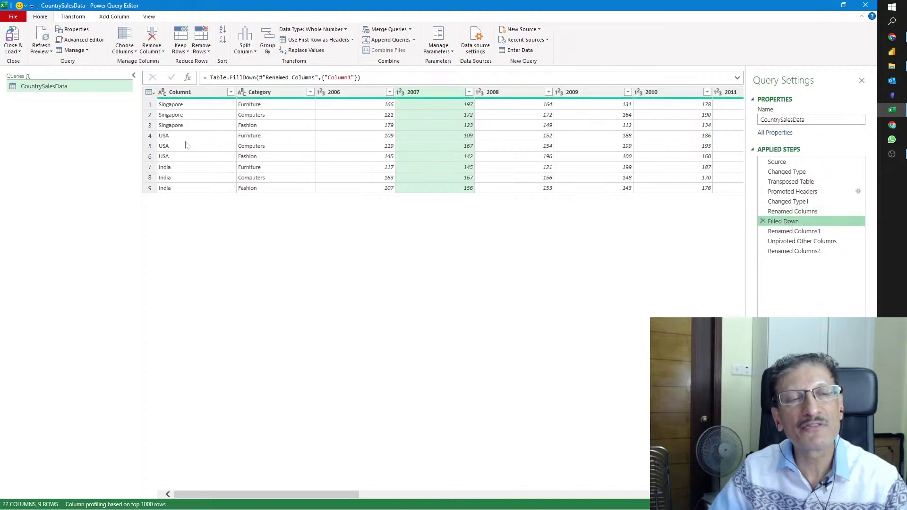
{"action": "left_click", "coordinate": [784, 231]}
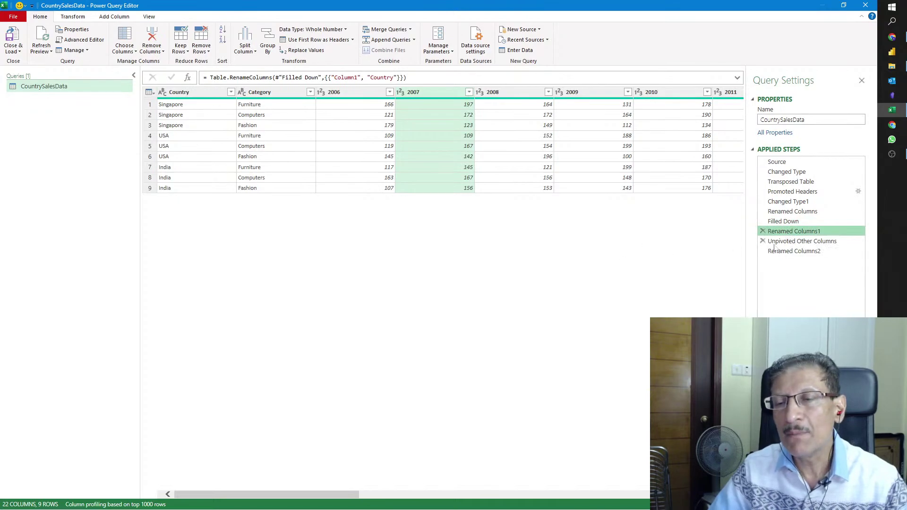
{"action": "left_click", "coordinate": [783, 241]}
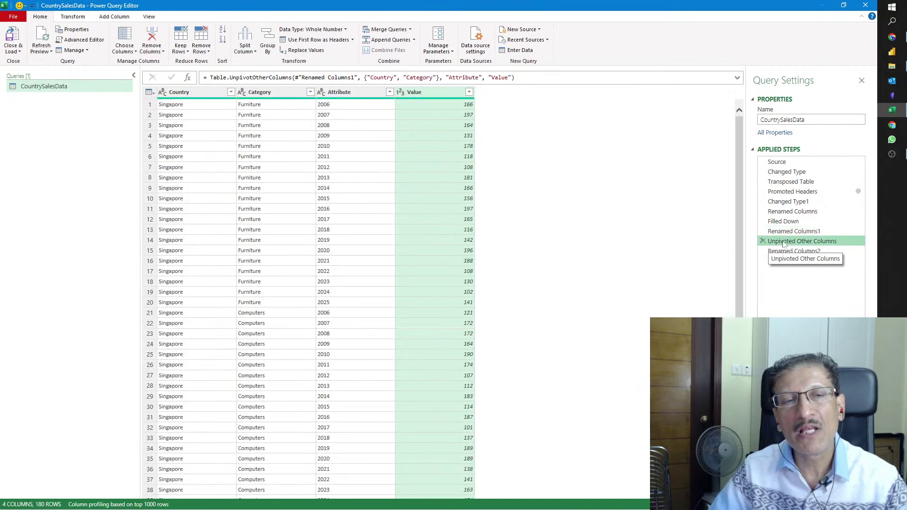
{"action": "left_click", "coordinate": [793, 250]}
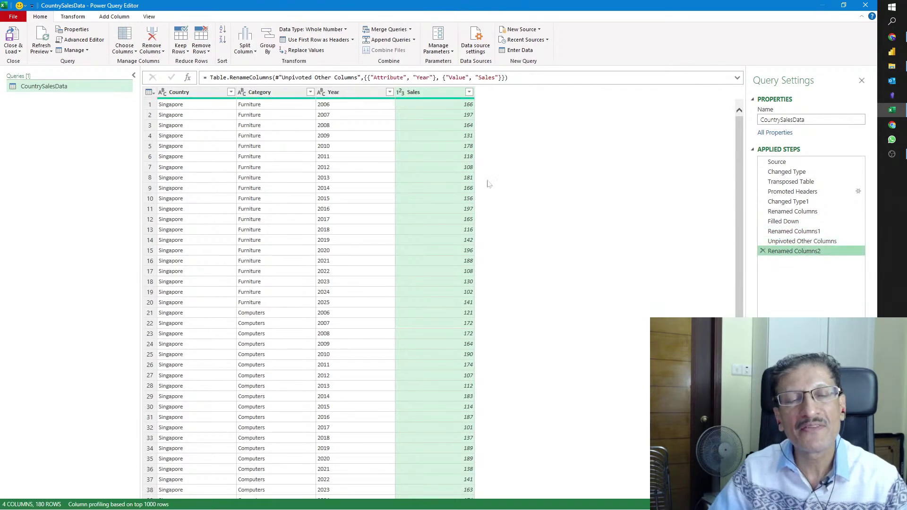
{"action": "mouse_move", "coordinate": [405, 102]}
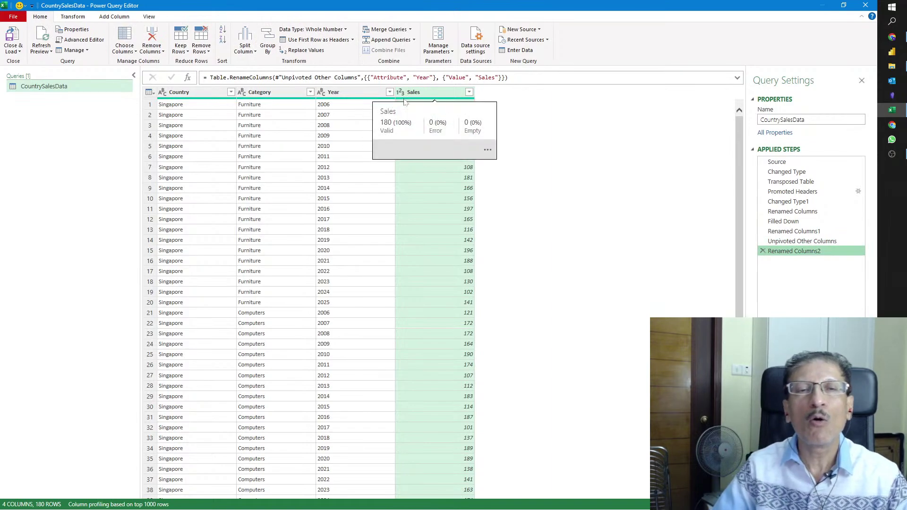
Step: Close the query editor, loading the cleaned data into the workbook, and widen the Queries & Connections pane
{"action": "left_click", "coordinate": [13, 39]}
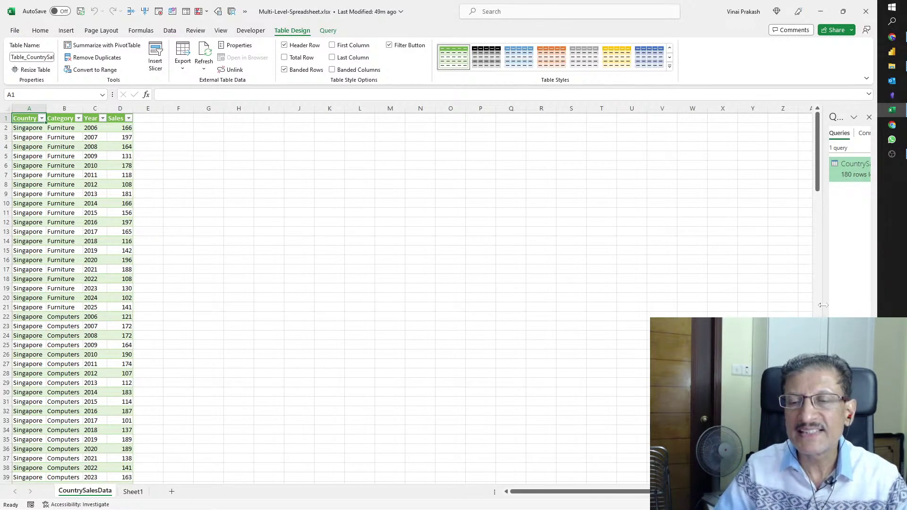
{"action": "left_click_drag", "start_coordinate": [824, 306], "coordinate": [747, 312]}
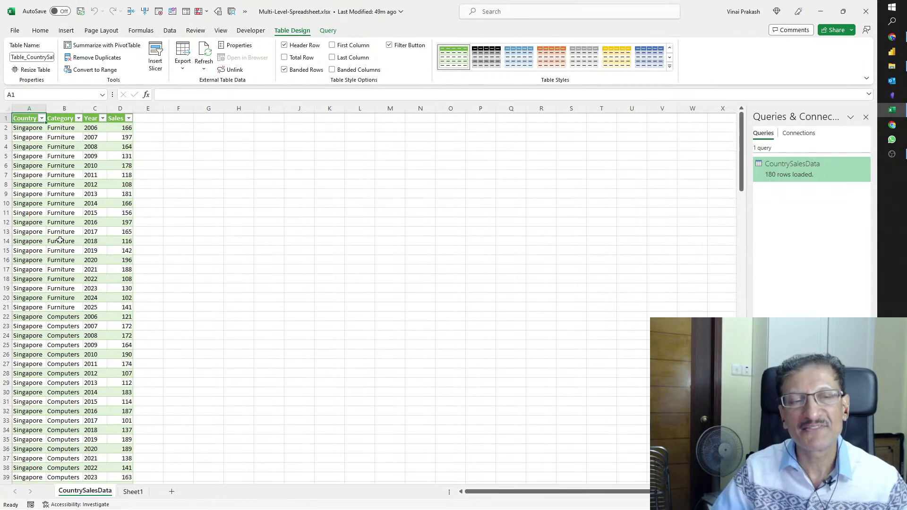
Step: Insert a PivotTable based on Table_CountrySalesData, placed on the existing CountrySalesData worksheet at cell H8
{"action": "left_click", "coordinate": [60, 240]}
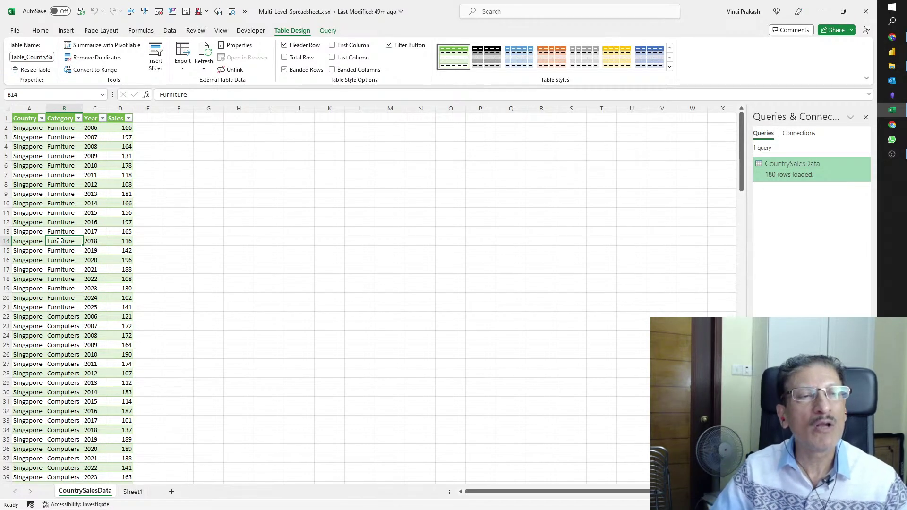
{"action": "left_click", "coordinate": [66, 31]}
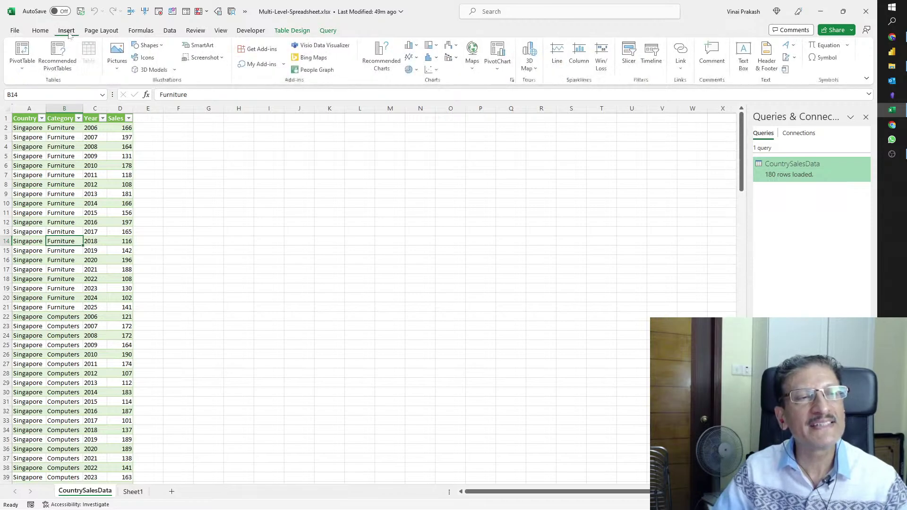
{"action": "left_click", "coordinate": [20, 51]}
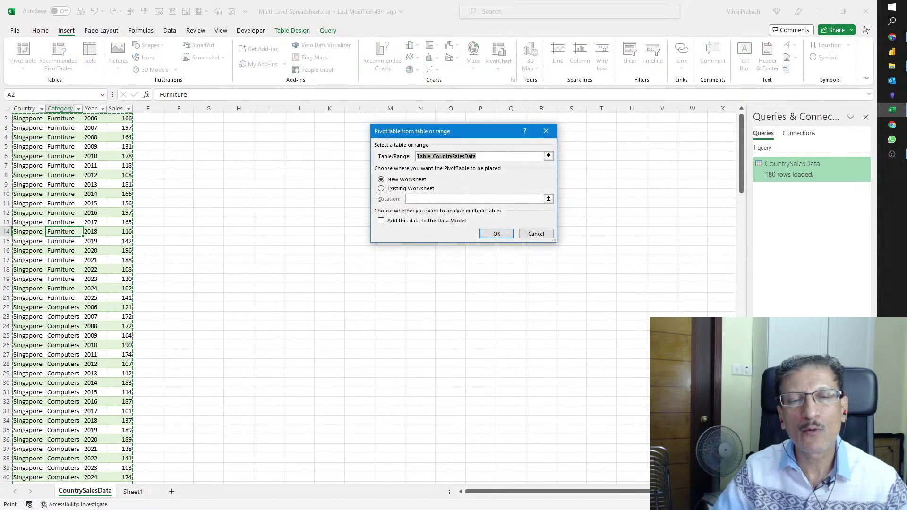
{"action": "left_click", "coordinate": [397, 189]}
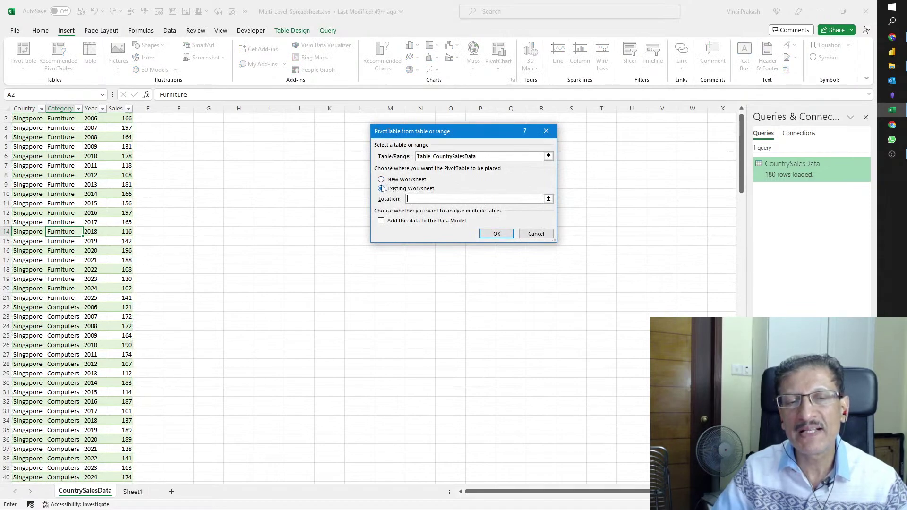
{"action": "left_click", "coordinate": [235, 173]}
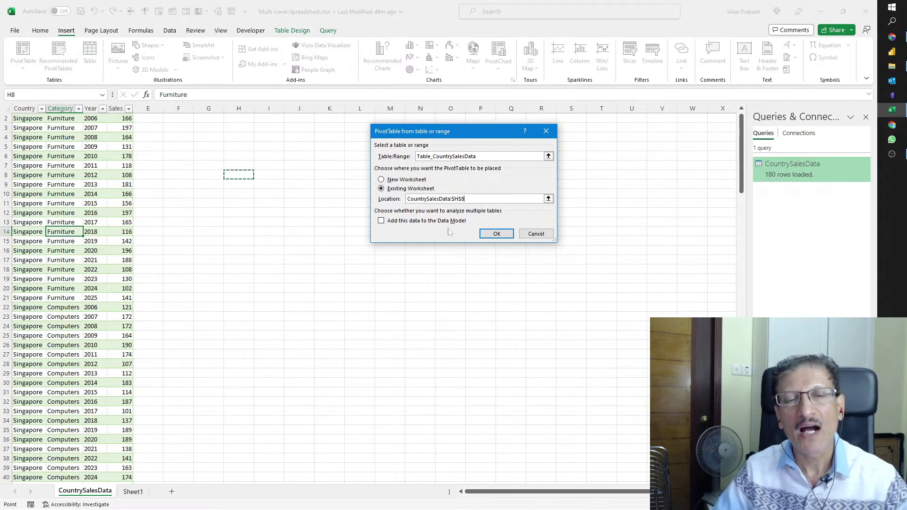
{"action": "left_click", "coordinate": [493, 234]}
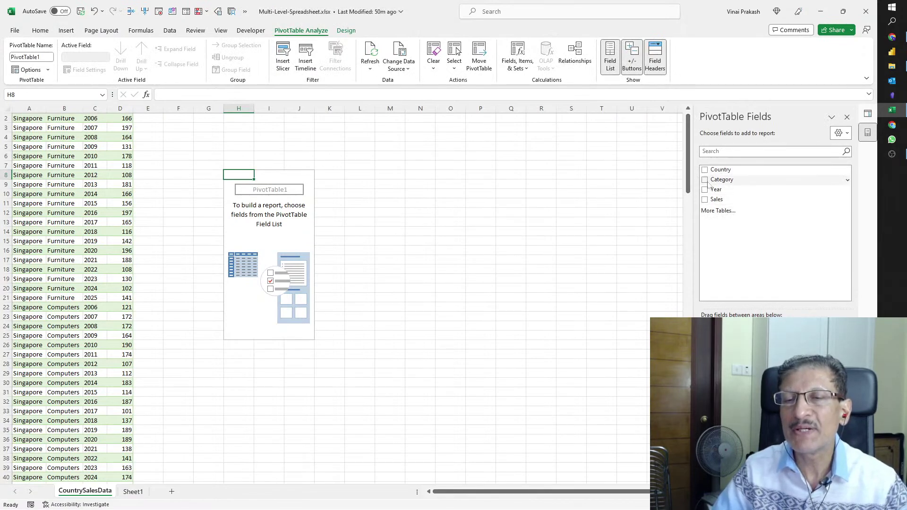
Step: Lay out the PivotTable with Country as rows, Category as columns, Sales as values and Year as the report filter
{"action": "left_click", "coordinate": [705, 170]}
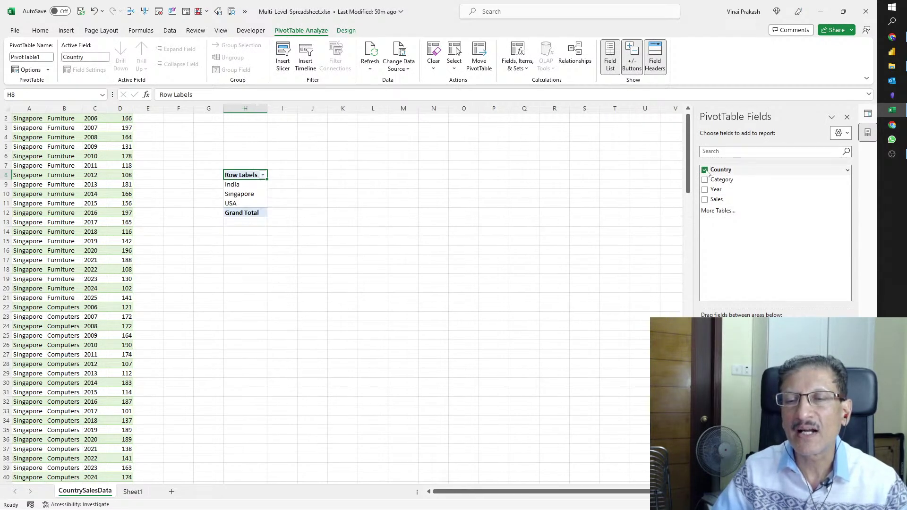
{"action": "left_click", "coordinate": [705, 179]}
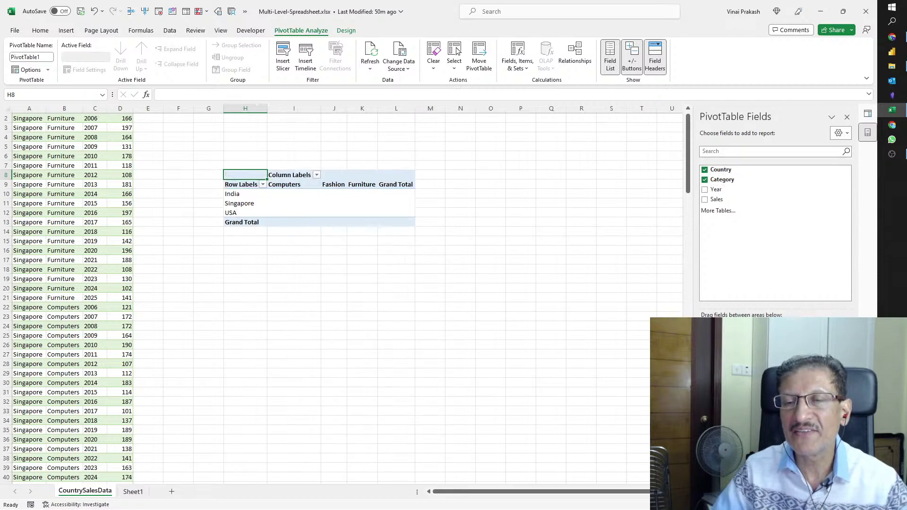
{"action": "left_click", "coordinate": [705, 199]}
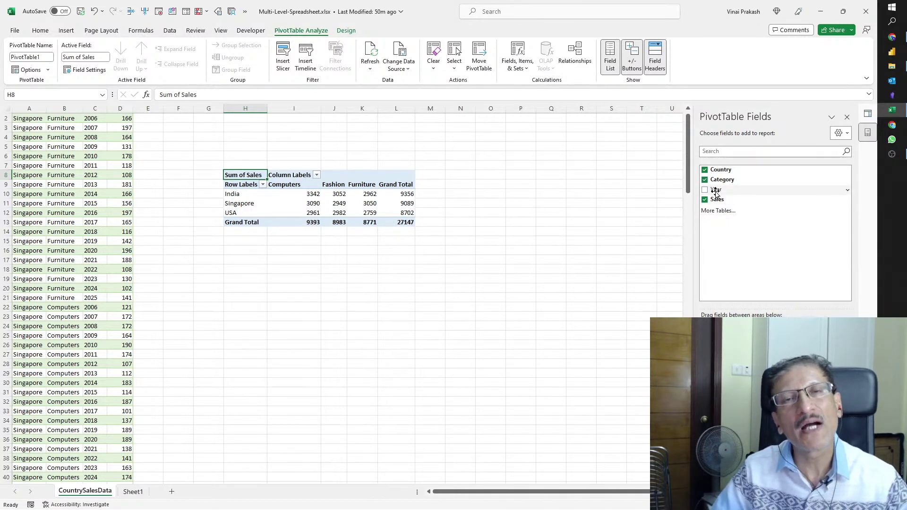
{"action": "left_click_drag", "start_coordinate": [716, 191], "coordinate": [727, 350]}
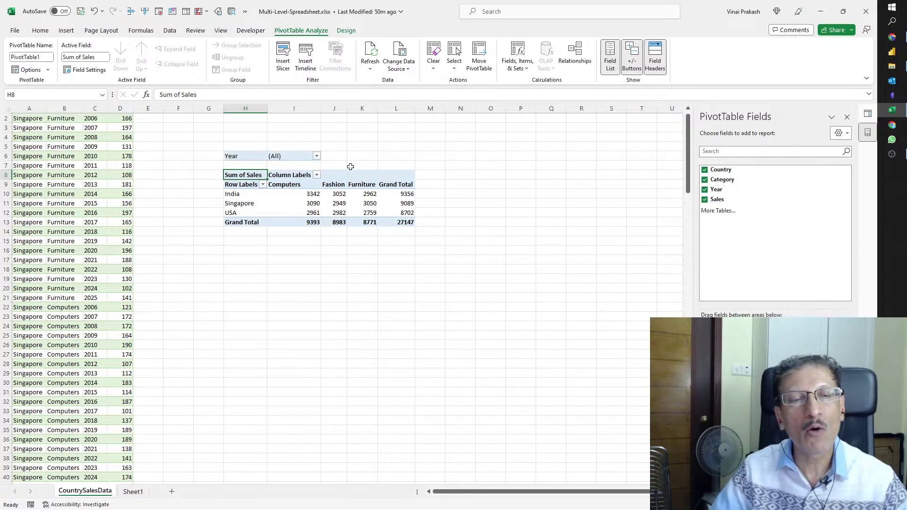
Step: Filter the PivotTable's Year report filter to 2008
{"action": "left_click", "coordinate": [316, 156]}
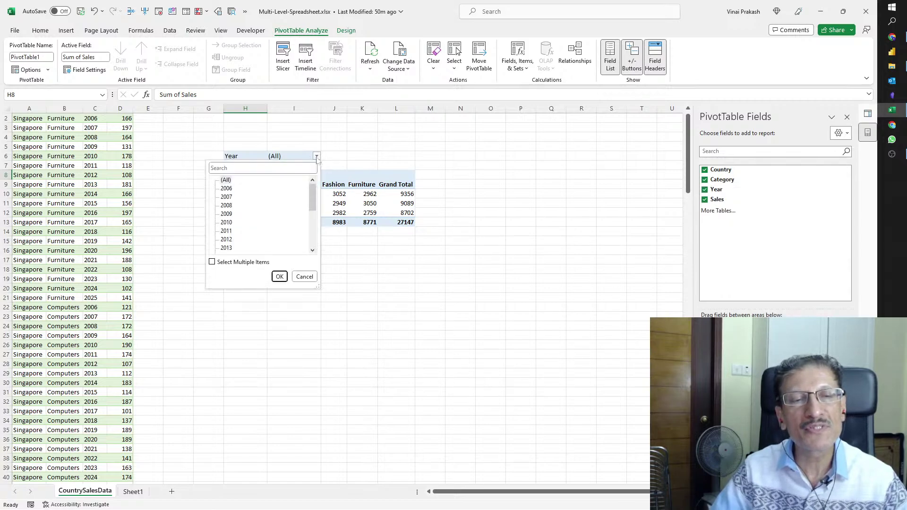
{"action": "left_click", "coordinate": [226, 205]}
{"action": "left_click", "coordinate": [280, 276]}
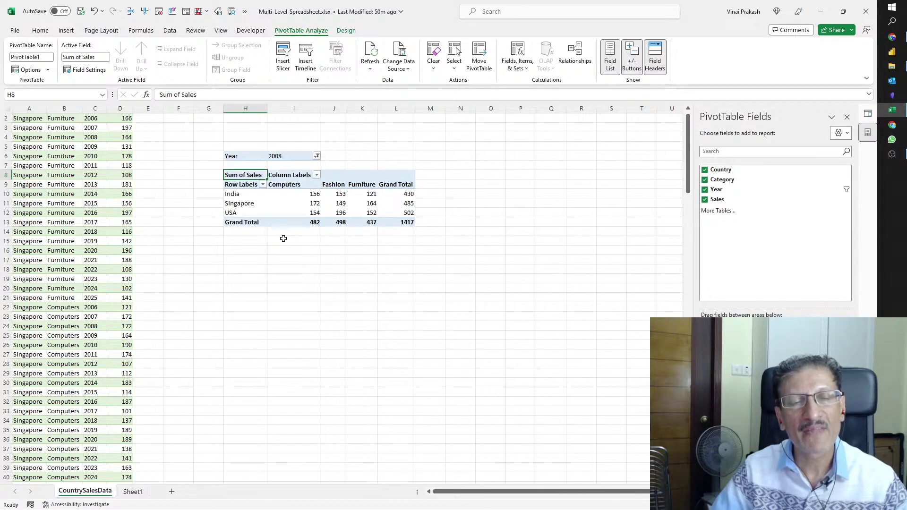
Step: Switch the PivotTable's Year report filter to 2023
{"action": "left_click", "coordinate": [317, 156]}
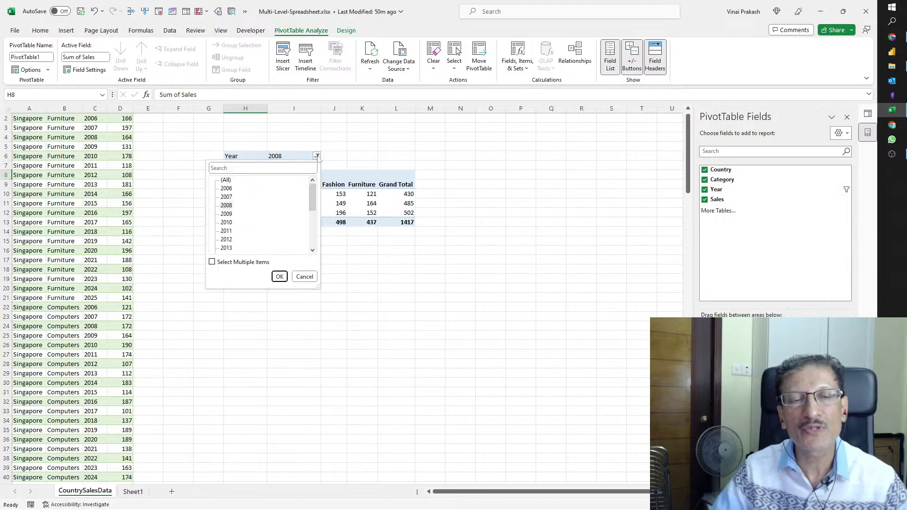
{"action": "left_click_drag", "start_coordinate": [313, 189], "coordinate": [315, 243]}
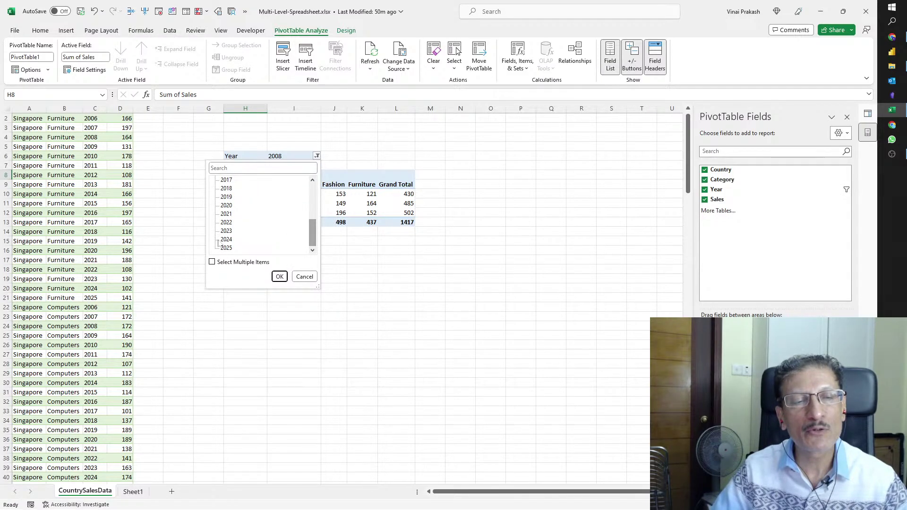
{"action": "left_click", "coordinate": [228, 231]}
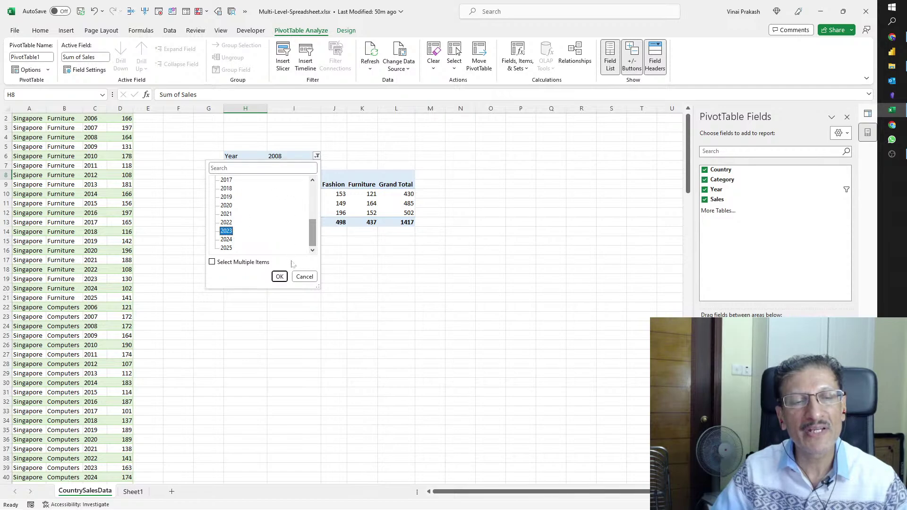
{"action": "left_click", "coordinate": [280, 277]}
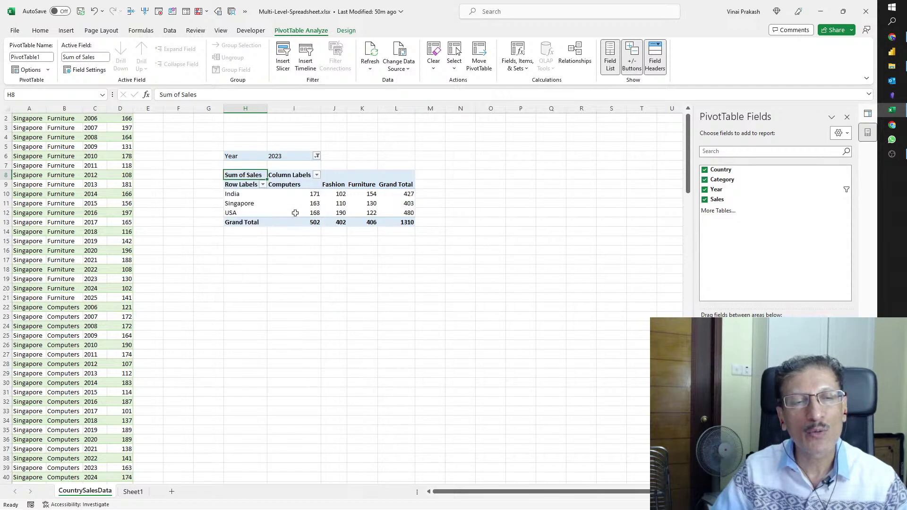
Step: Allow multiple items in the Year report filter and filter the PivotTable to 2023 and 2025
{"action": "left_click", "coordinate": [316, 156]}
{"action": "scroll", "coordinate": [272, 250], "scroll_direction": "down", "scroll_amount": 4}
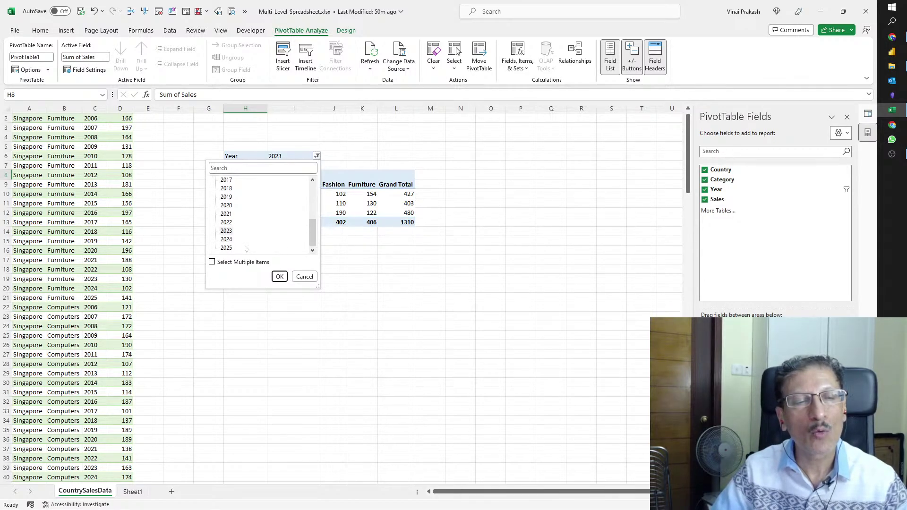
{"action": "left_click", "coordinate": [227, 249]}
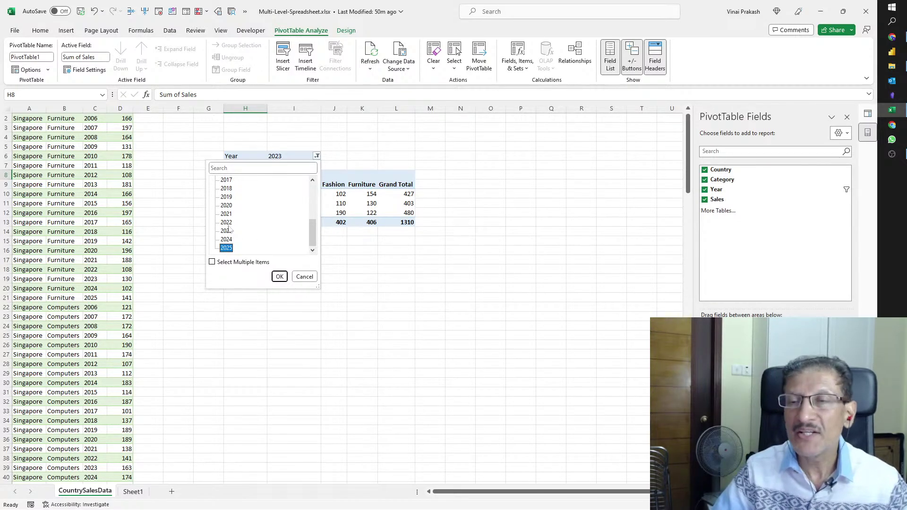
{"action": "left_click", "coordinate": [213, 263]}
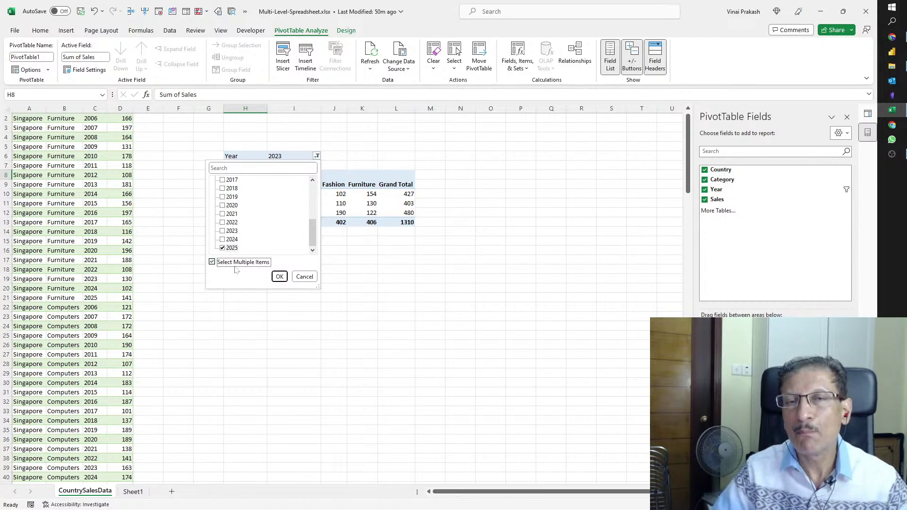
{"action": "left_click", "coordinate": [222, 231]}
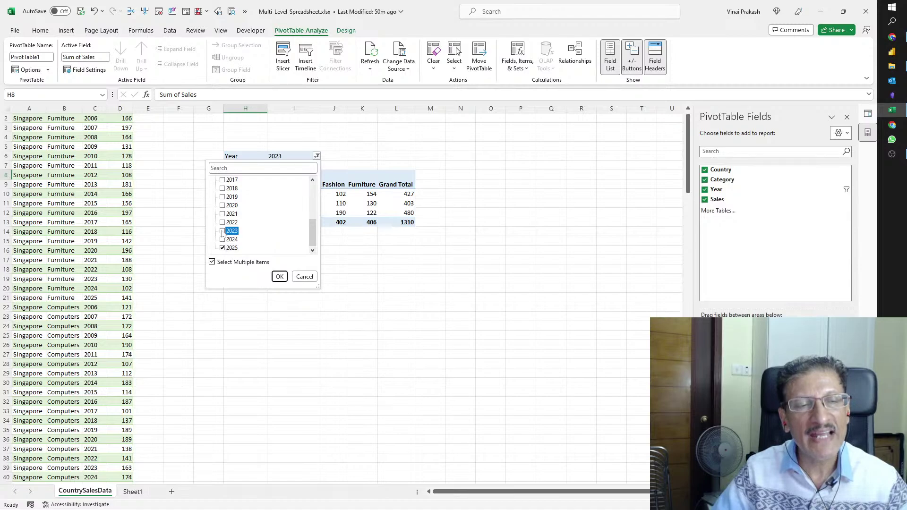
{"action": "left_click", "coordinate": [279, 277]}
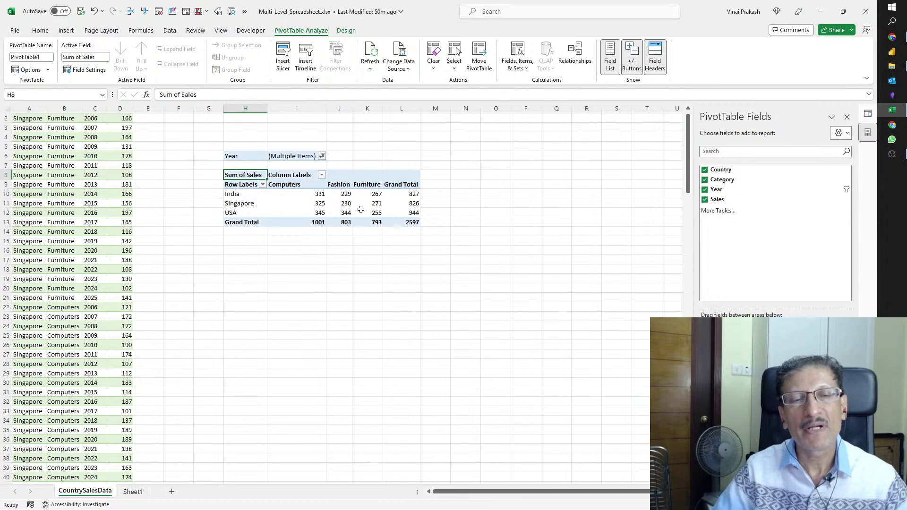
{"action": "mouse_move", "coordinate": [361, 209]}
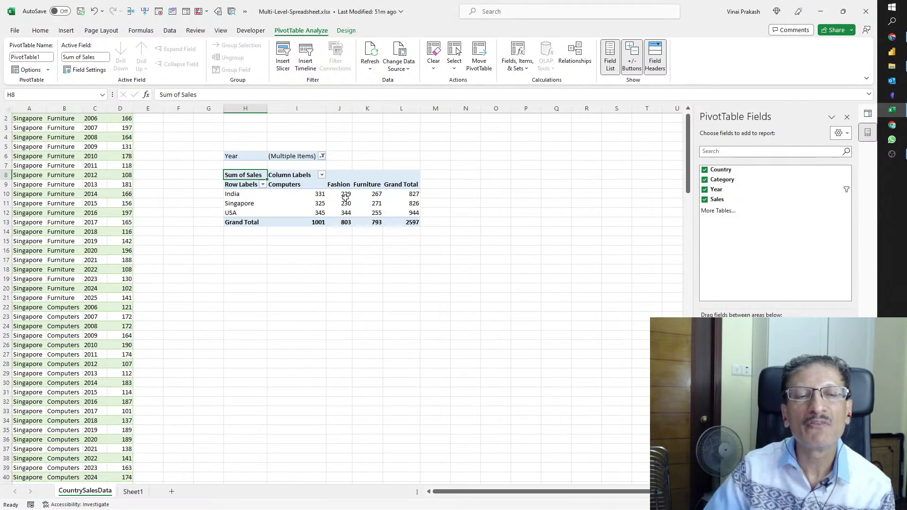
{"action": "mouse_move", "coordinate": [334, 204]}
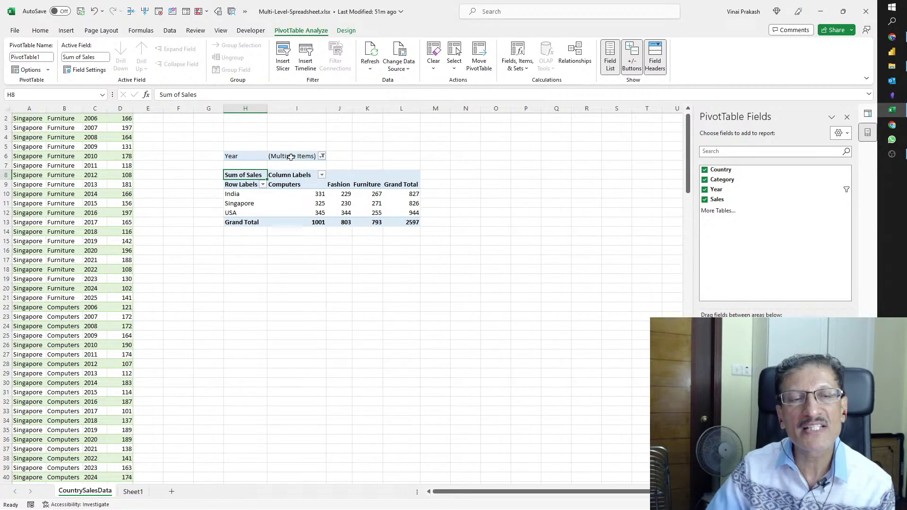
Step: Reset the PivotTable's Year report filter to include all years
{"action": "left_click", "coordinate": [321, 156]}
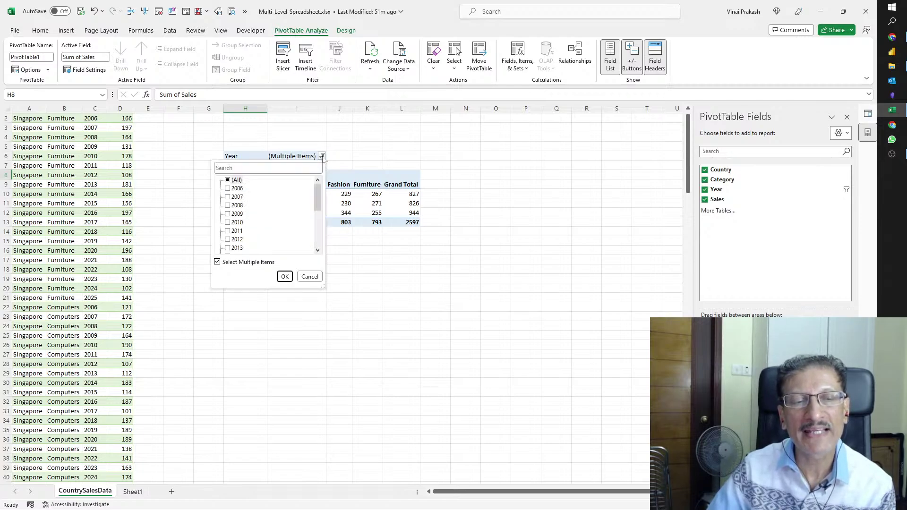
{"action": "left_click_drag", "start_coordinate": [317, 194], "coordinate": [318, 240]}
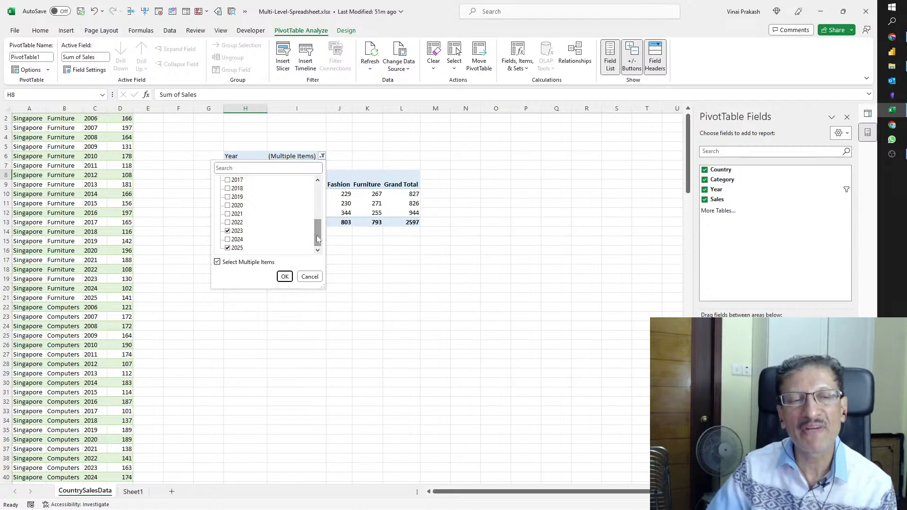
{"action": "scroll", "coordinate": [243, 224], "scroll_direction": "up", "scroll_amount": 5}
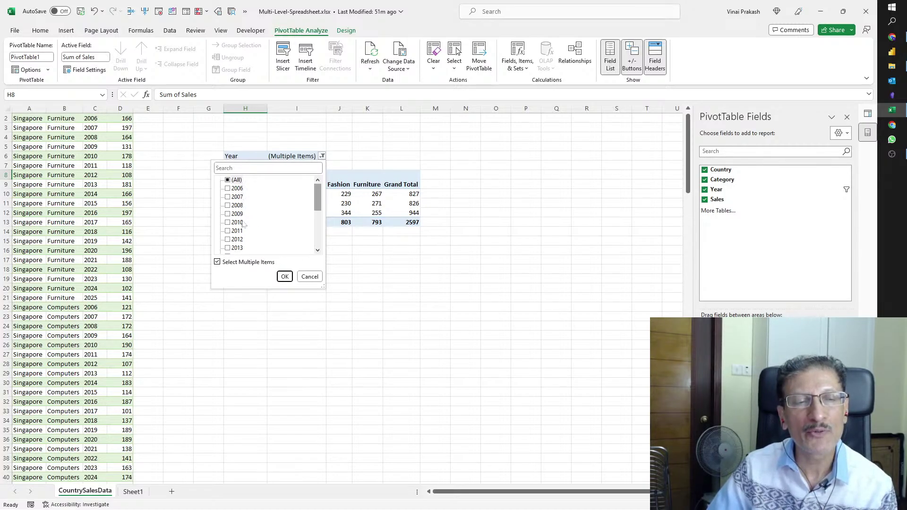
{"action": "left_click", "coordinate": [229, 180]}
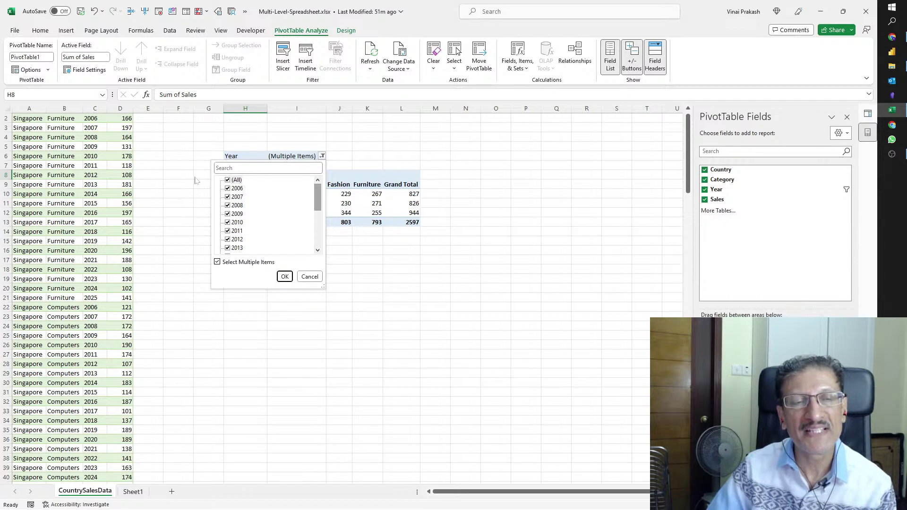
{"action": "left_click", "coordinate": [285, 276]}
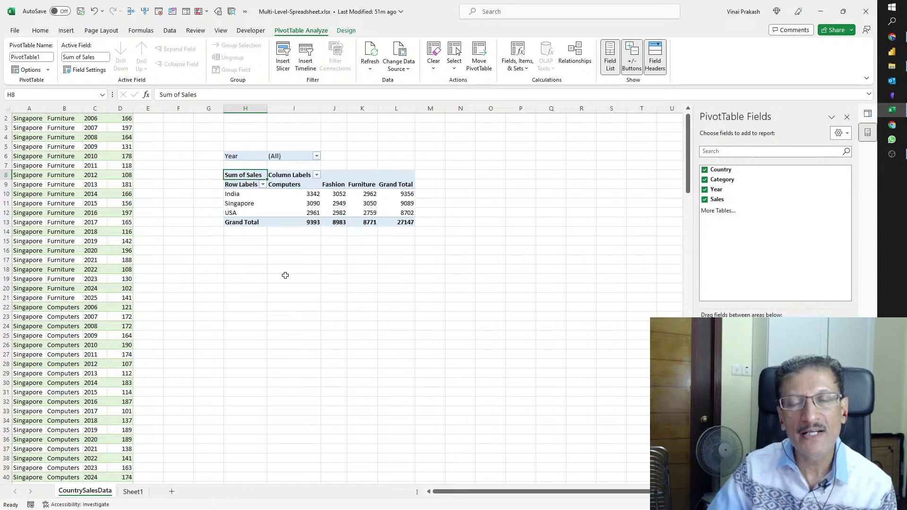
Step: Insert a slicer for the Year field and place it just to the right of the PivotTable, around column M
{"action": "left_click", "coordinate": [286, 62]}
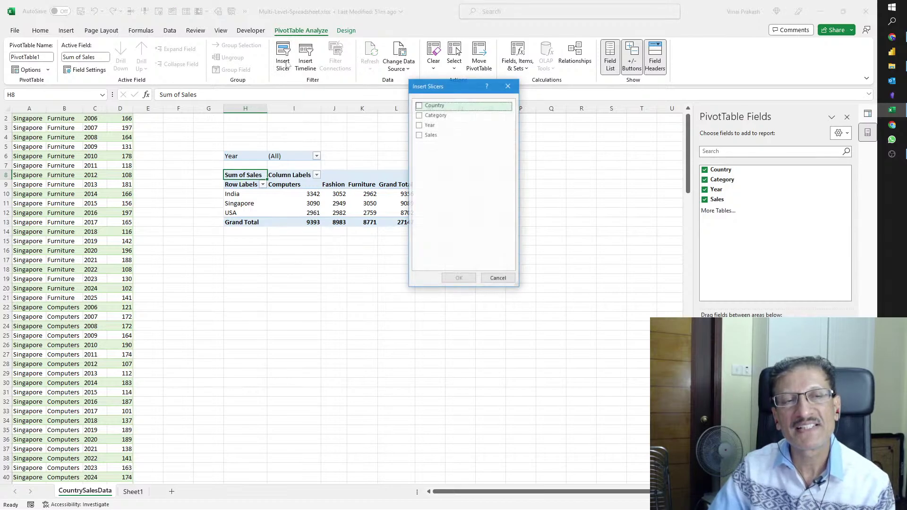
{"action": "left_click", "coordinate": [420, 126]}
{"action": "left_click", "coordinate": [463, 278]}
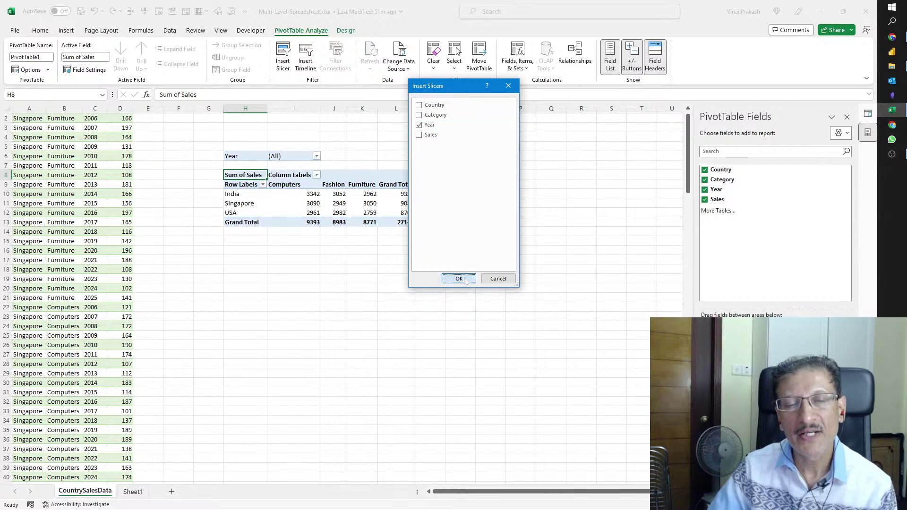
{"action": "left_click_drag", "start_coordinate": [357, 249], "coordinate": [474, 159]}
Step: Use the Year slicer to filter the PivotTable to 2020, and finally to 2023, 2024 and 2025 together
{"action": "left_click_drag", "start_coordinate": [509, 192], "coordinate": [509, 250]}
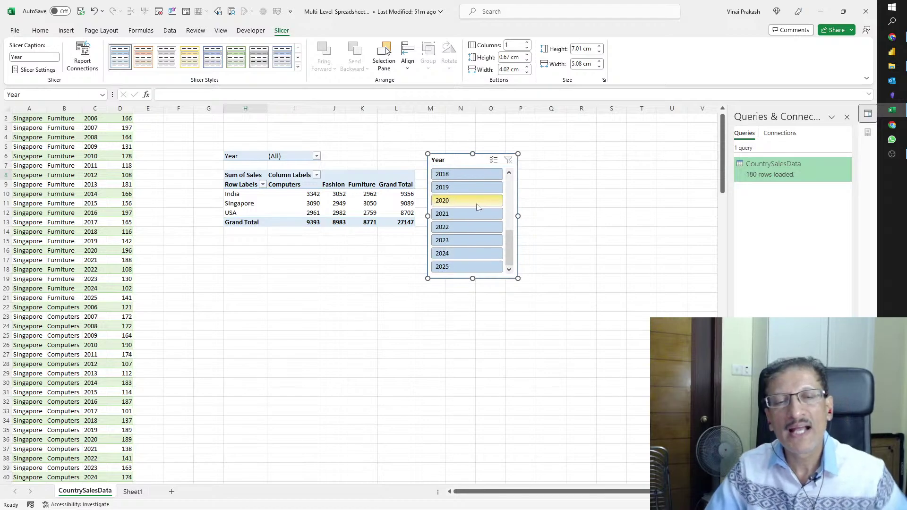
{"action": "left_click", "coordinate": [478, 201]}
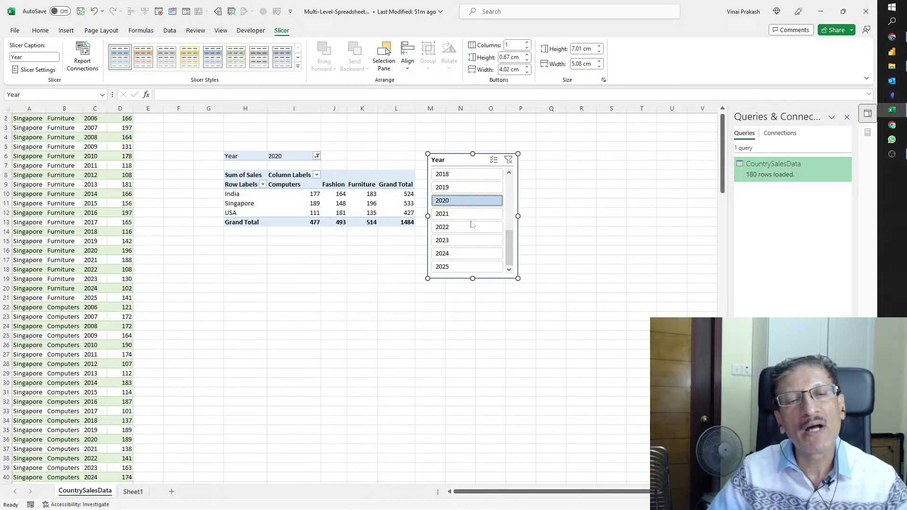
{"action": "left_click", "coordinate": [470, 241]}
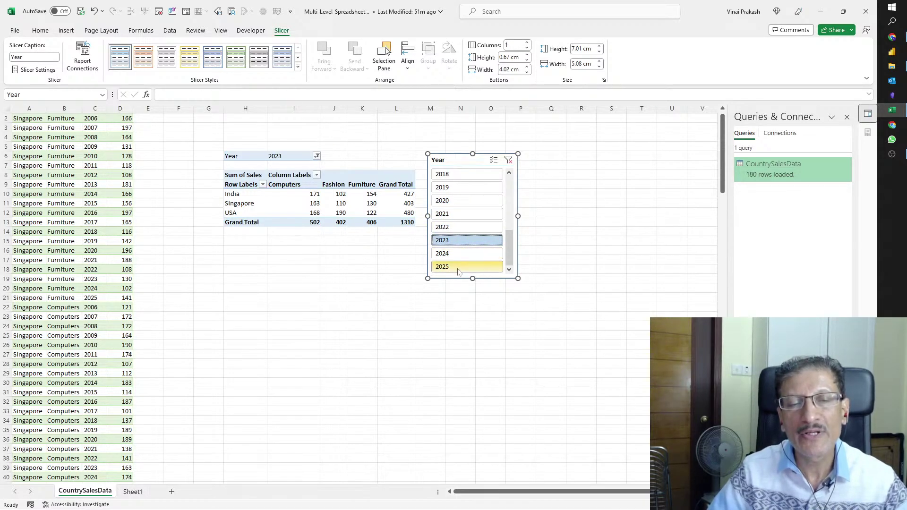
{"action": "left_click", "coordinate": [460, 255], "text": "ctrl"}
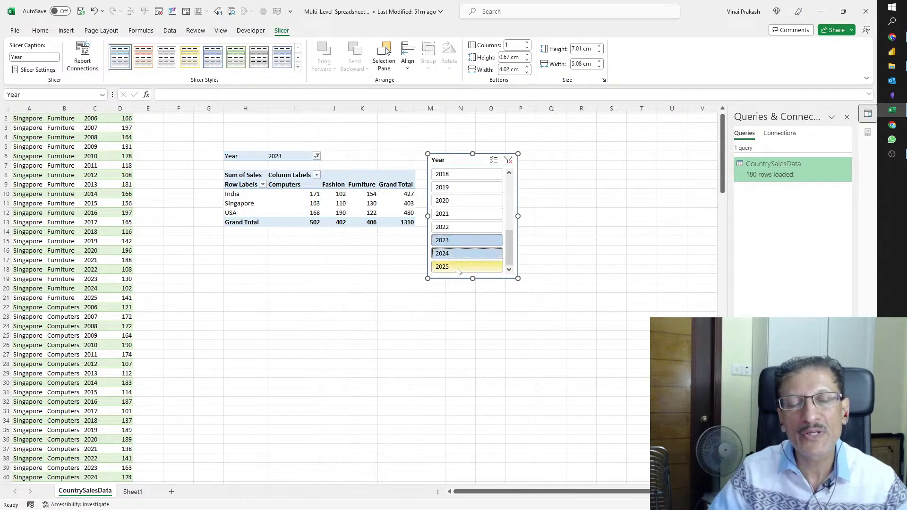
{"action": "left_click", "coordinate": [458, 267], "text": "ctrl"}
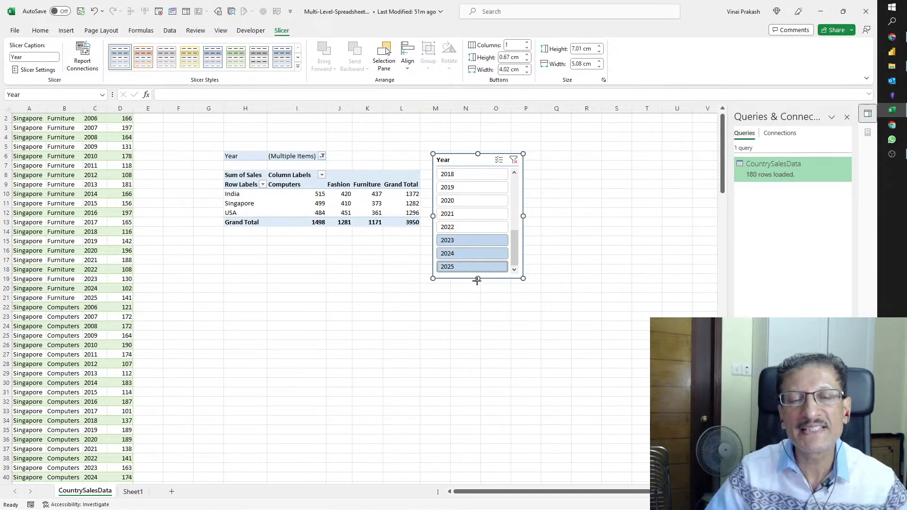
Step: Lengthen the Year slicer to about 11.2 cm high and remove the Year field from the PivotTable's report filter
{"action": "left_click_drag", "start_coordinate": [477, 279], "coordinate": [470, 353]}
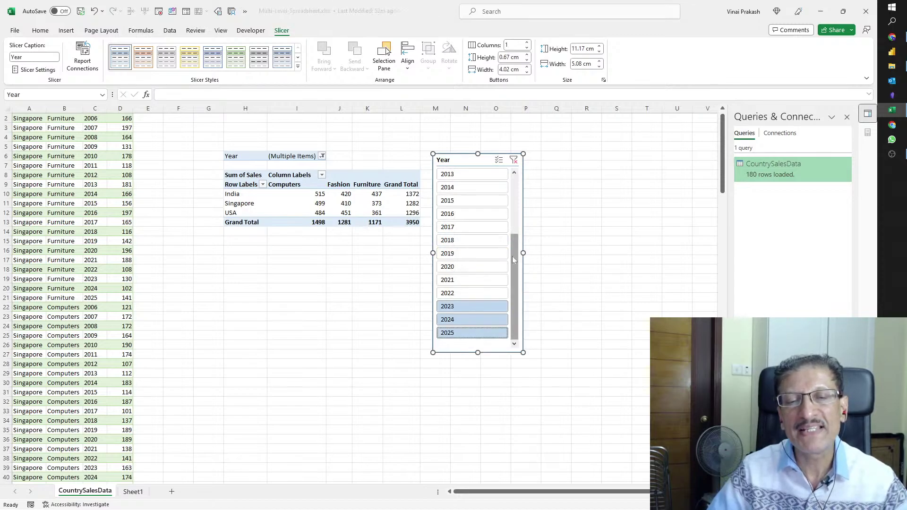
{"action": "left_click", "coordinate": [374, 204]}
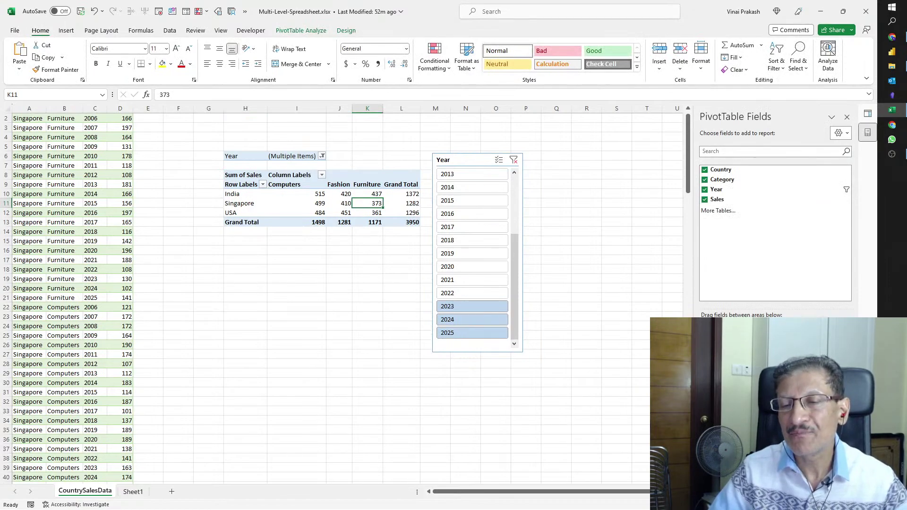
{"action": "left_click", "coordinate": [704, 190]}
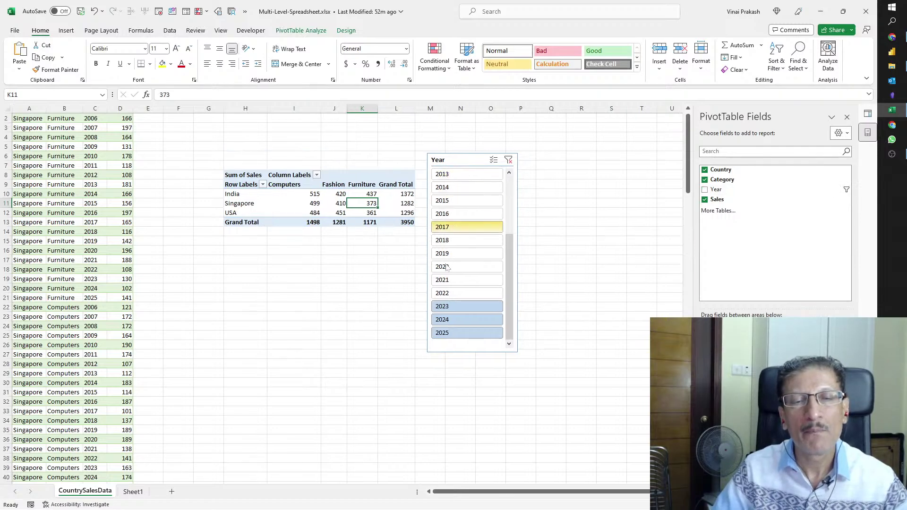
Step: Use the Year slicer to filter the PivotTable to 2015, and finally to 2018 alone
{"action": "left_click", "coordinate": [457, 201]}
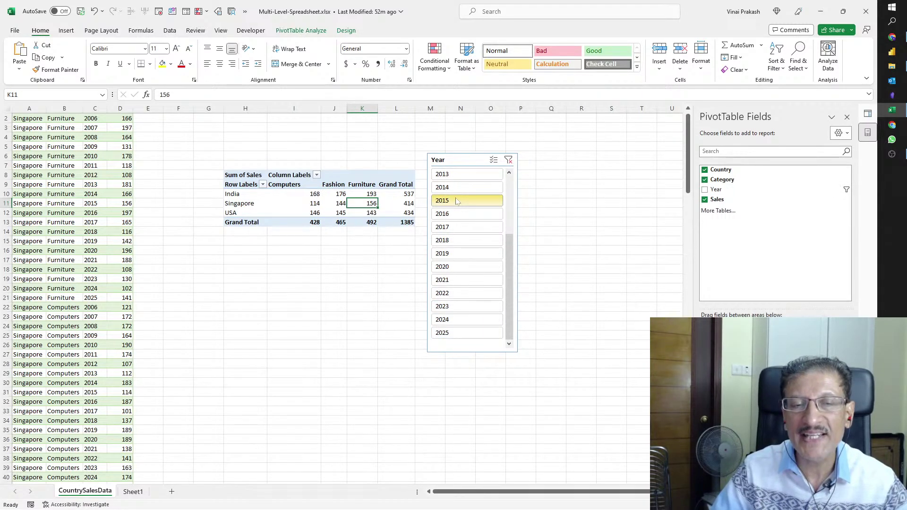
{"action": "left_click", "coordinate": [452, 241]}
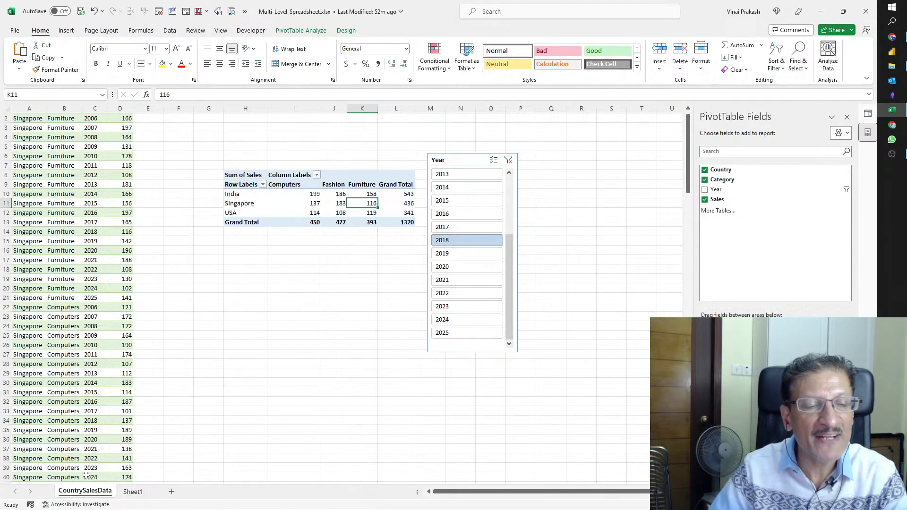
Step: Review the original multi-level header table on Sheet1, checking the country and category header rows and the blank cell above the years
{"action": "left_click", "coordinate": [133, 491]}
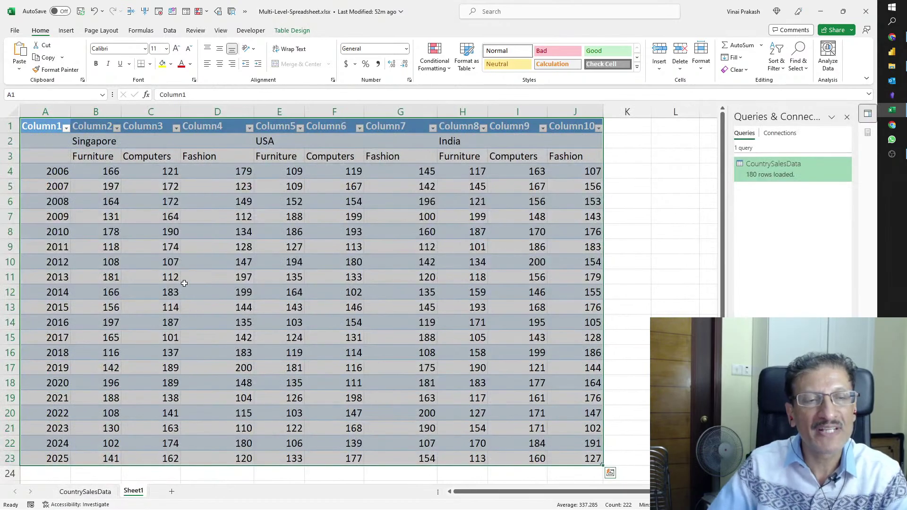
{"action": "left_click", "coordinate": [206, 142]}
{"action": "left_click", "coordinate": [200, 152]}
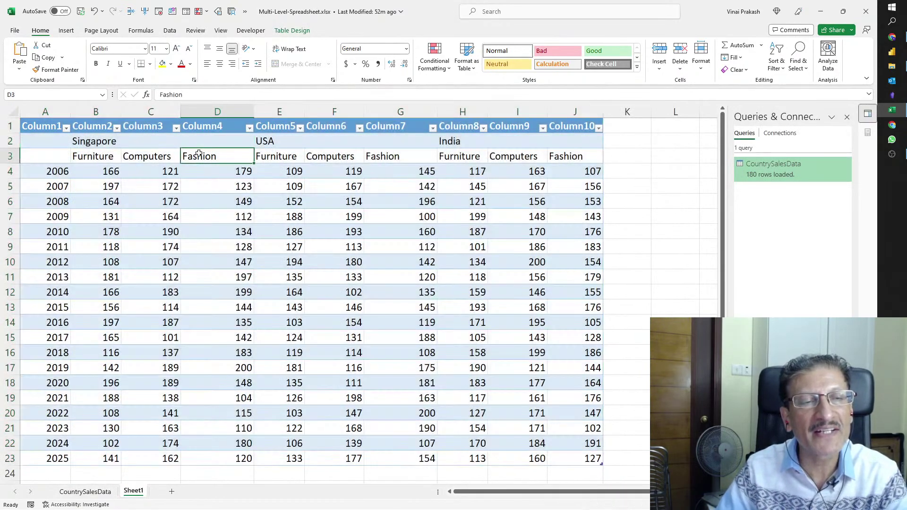
{"action": "left_click", "coordinate": [44, 160]}
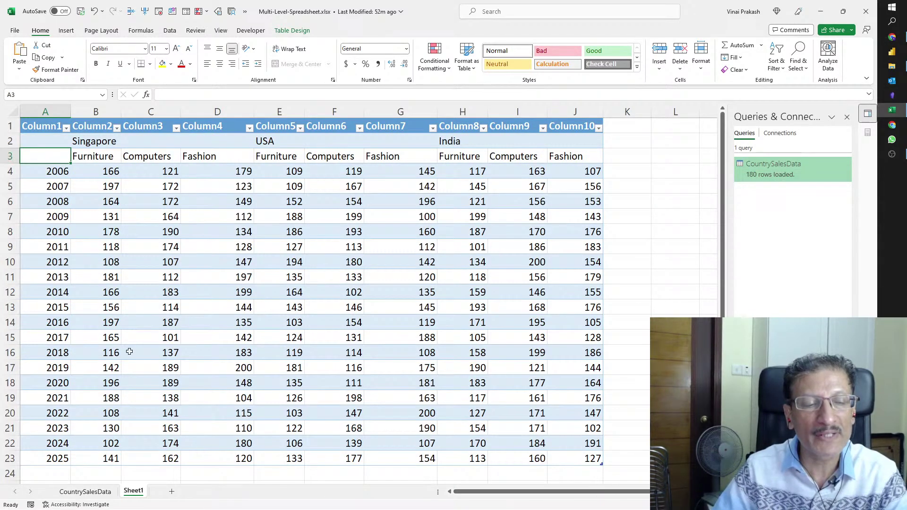
Step: Return to the CountrySalesData sheet and filter the PivotTable with the Year slicer to 2020, and finally to 2021
{"action": "left_click", "coordinate": [79, 493]}
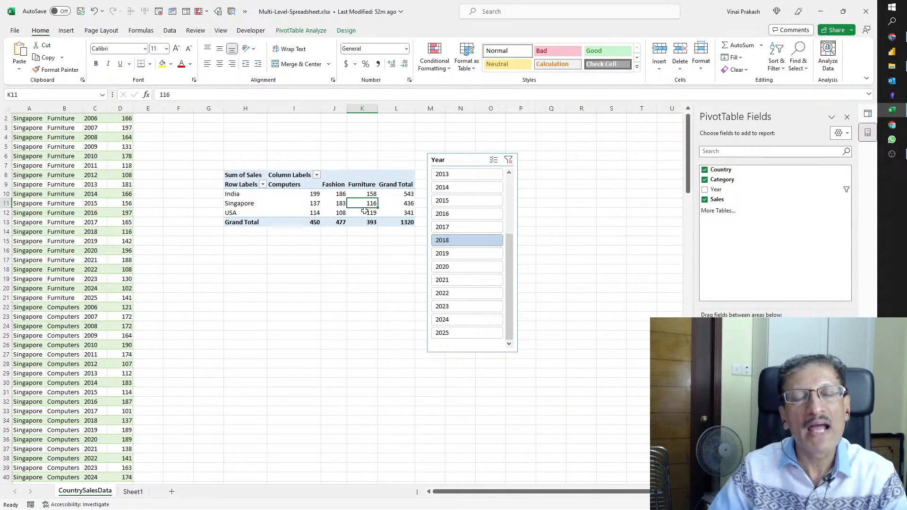
{"action": "left_click", "coordinate": [449, 267]}
{"action": "left_click", "coordinate": [450, 279]}
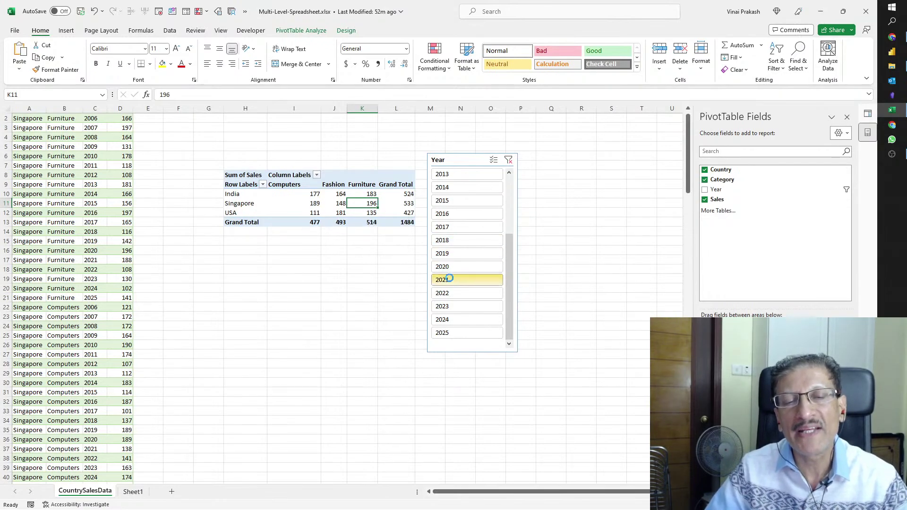